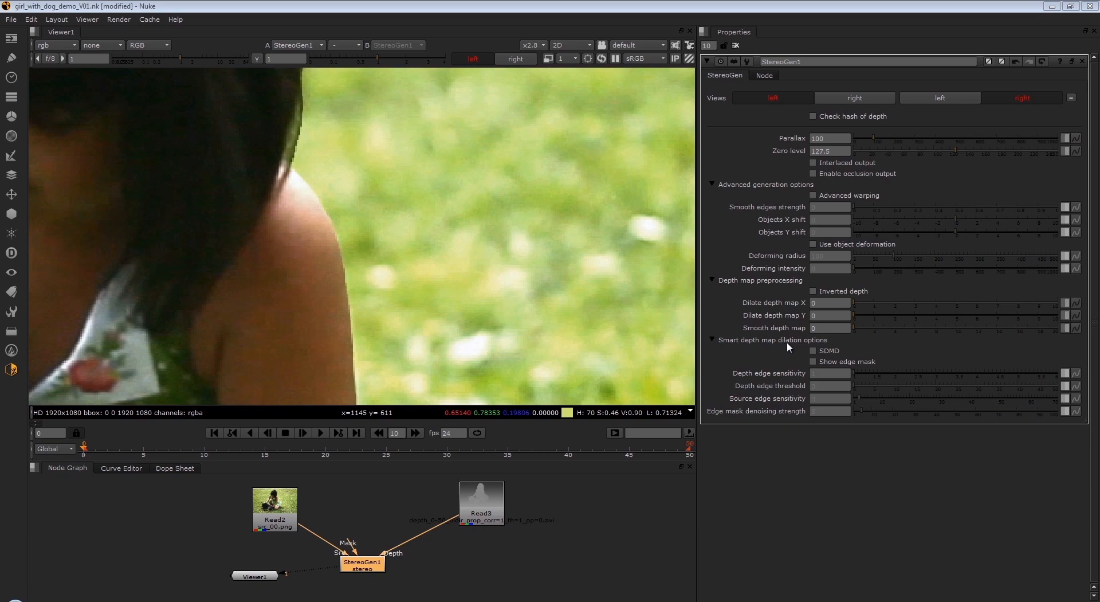
- Examine the edges of the girl's hair and shoulder up close in the left view
middle_click_drag(377, 239, 465, 207)
scroll(491, 206, "down", 5)
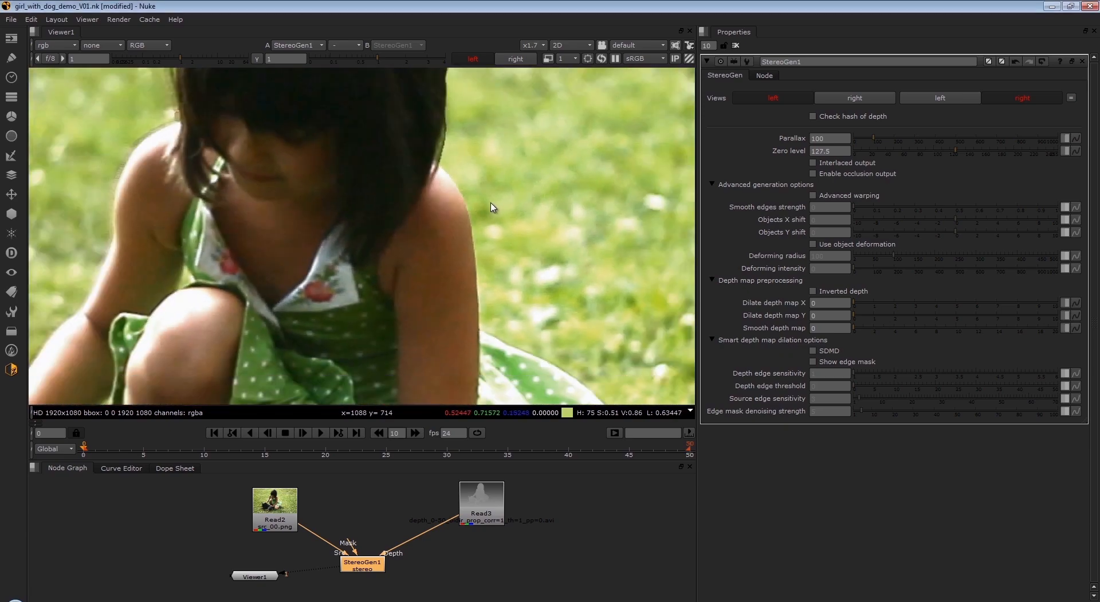
scroll(514, 212, "up", 1)
scroll(312, 223, "down", 3)
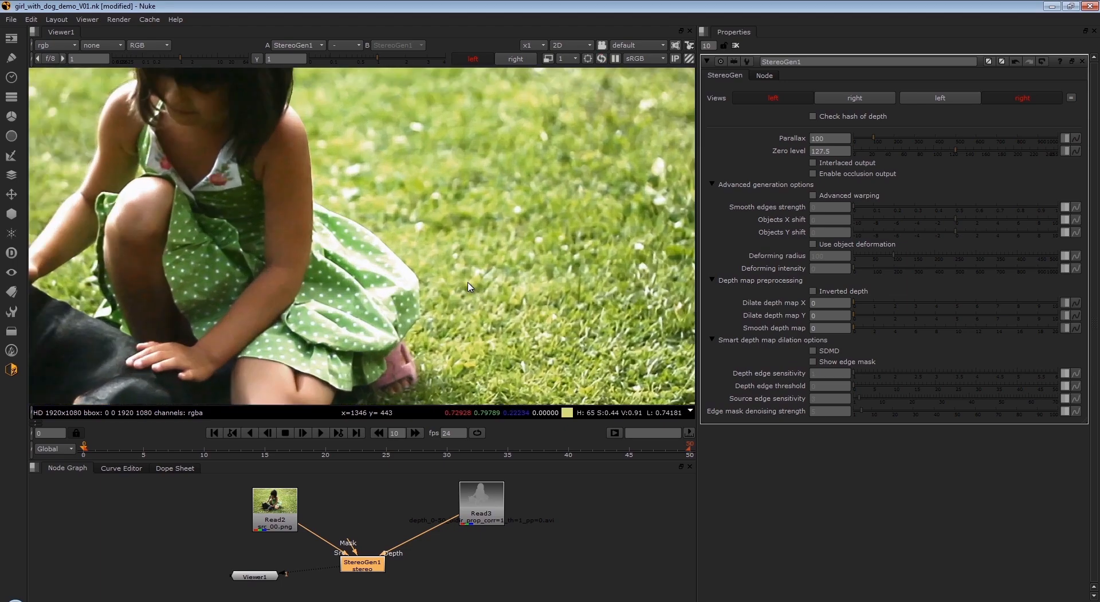
scroll(471, 286, "up", 3)
middle_click_drag(477, 222, 548, 300)
scroll(443, 246, "up", 3)
middle_click_drag(386, 189, 449, 319)
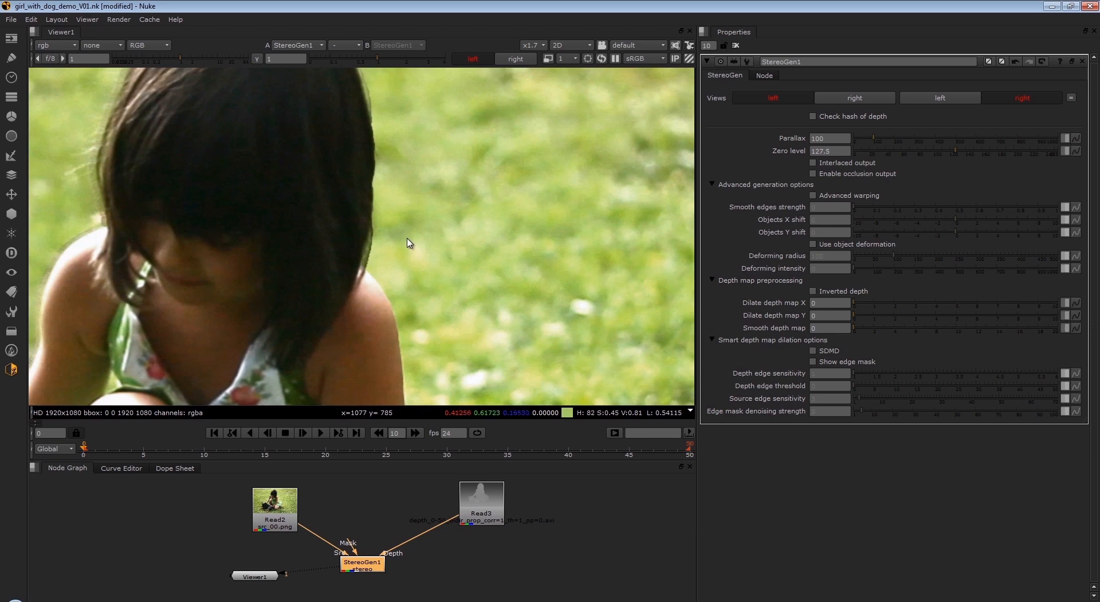
scroll(391, 225, "up", 4)
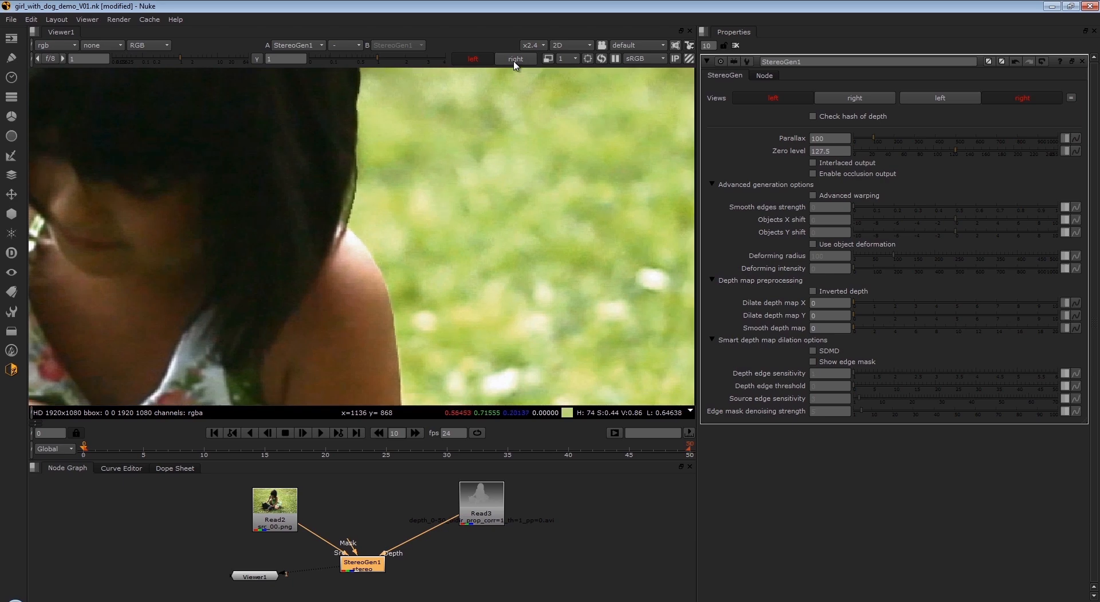
- Compare the left and right views, leave the right view displayed, and enable SDMD for StereoGen1
left_click(514, 59)
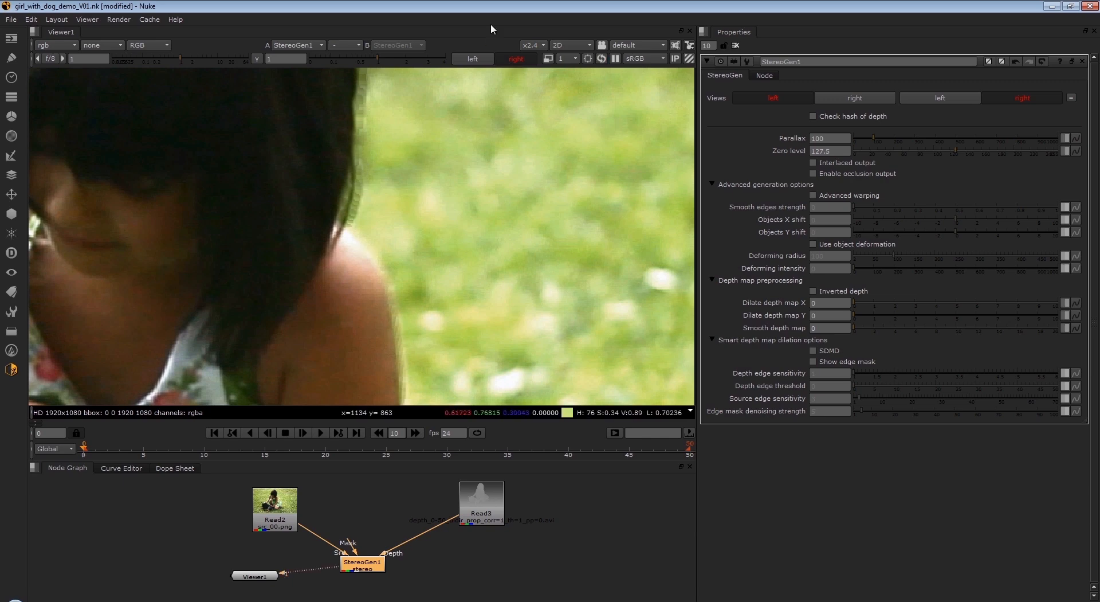
left_click(467, 60)
left_click(513, 60)
left_click(814, 350)
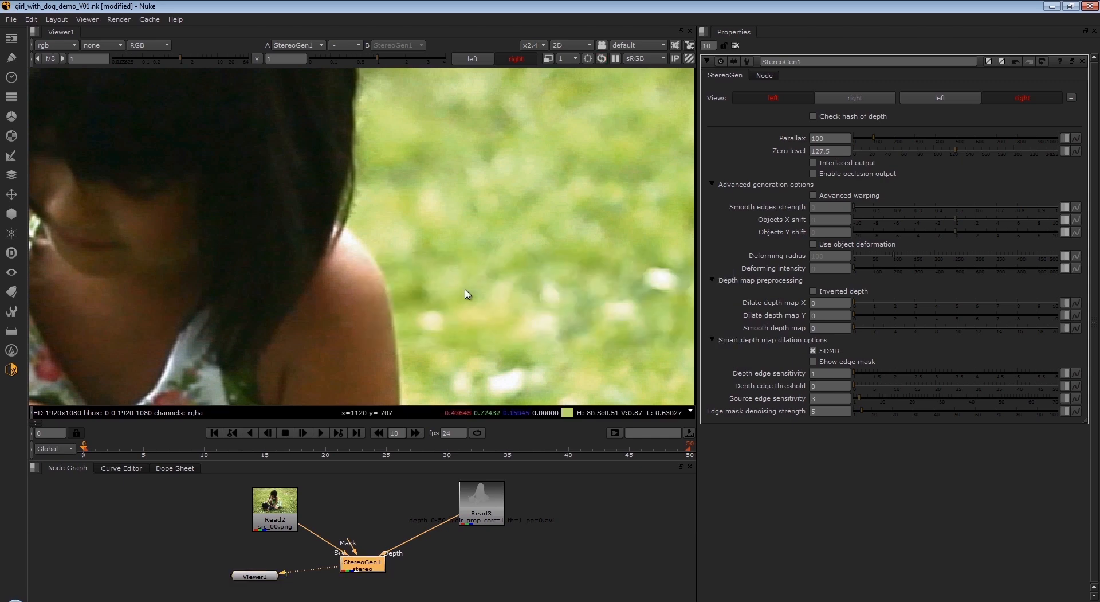
left_click(11, 370)
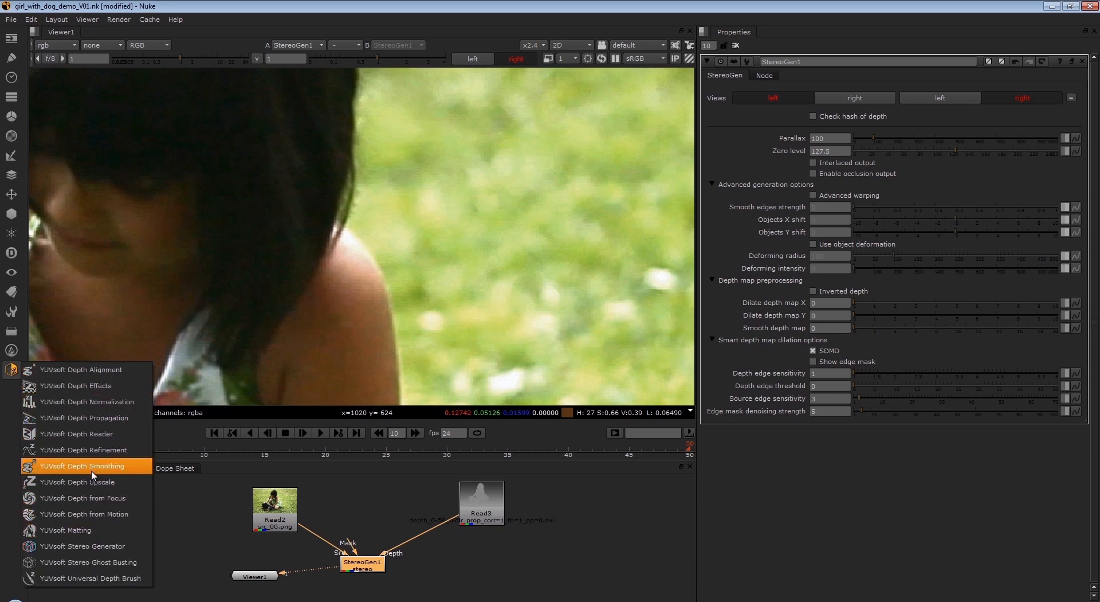
left_click(198, 527)
- Reposition the StereoGen1, Read3 and Read2 nodes slightly in the node graph
left_click_drag(385, 567, 397, 563)
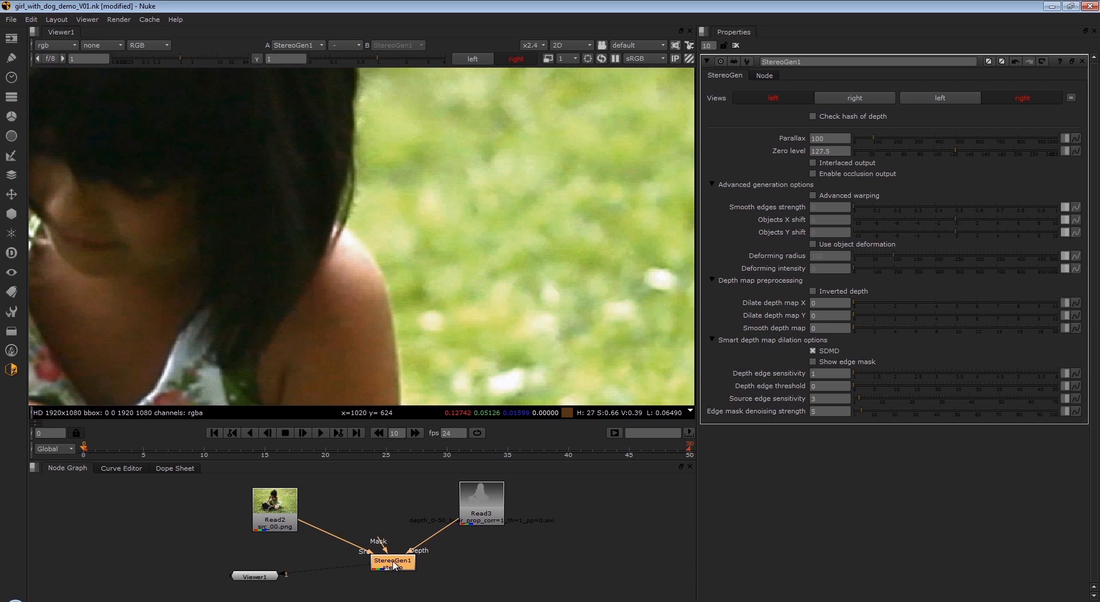
left_click_drag(395, 564, 375, 556)
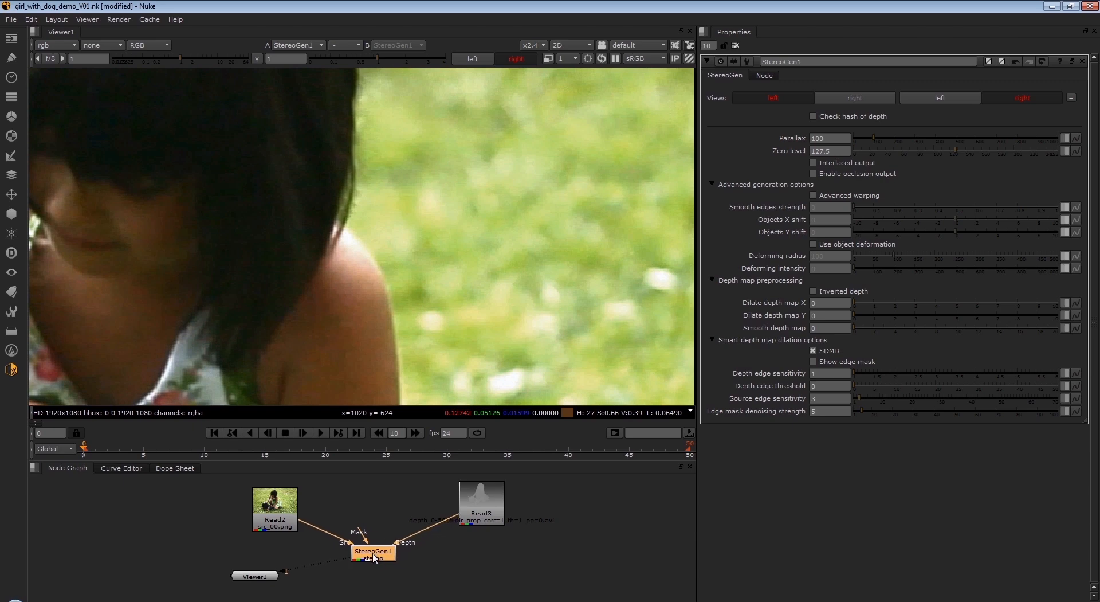
left_click_drag(480, 503, 491, 504)
left_click(266, 506)
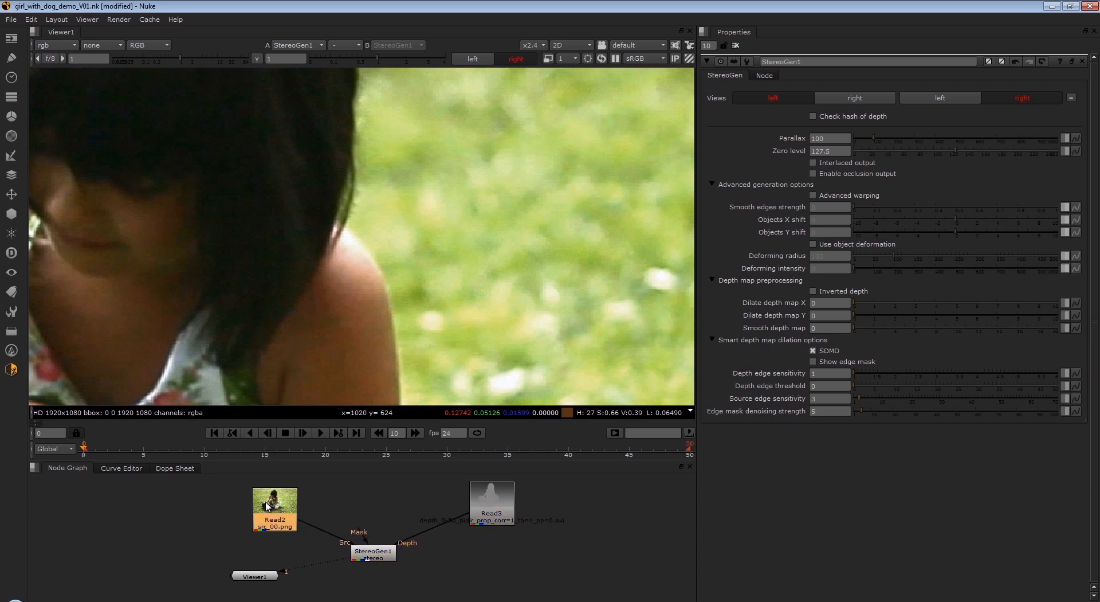
left_click_drag(265, 506, 270, 500)
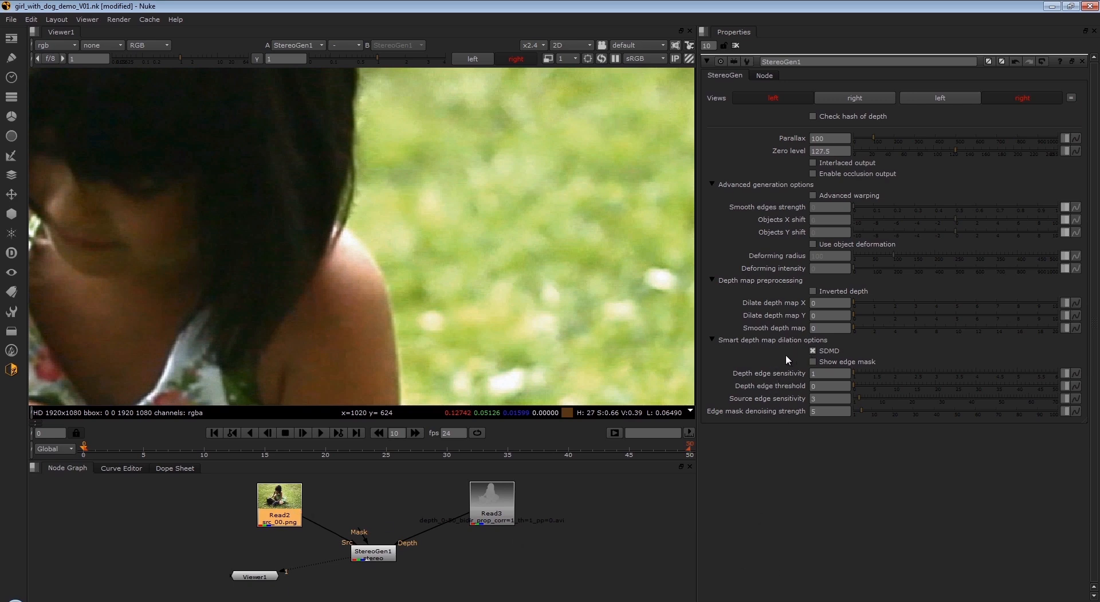
- Compare the right view's object edges with SDMD switched off and on again
left_click(813, 349)
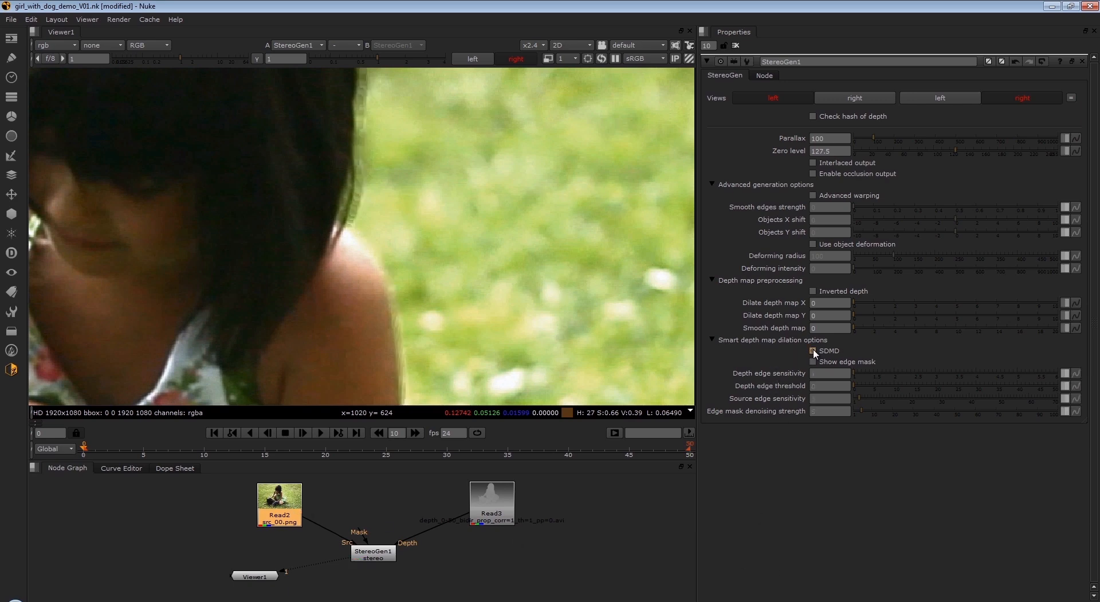
left_click(813, 350)
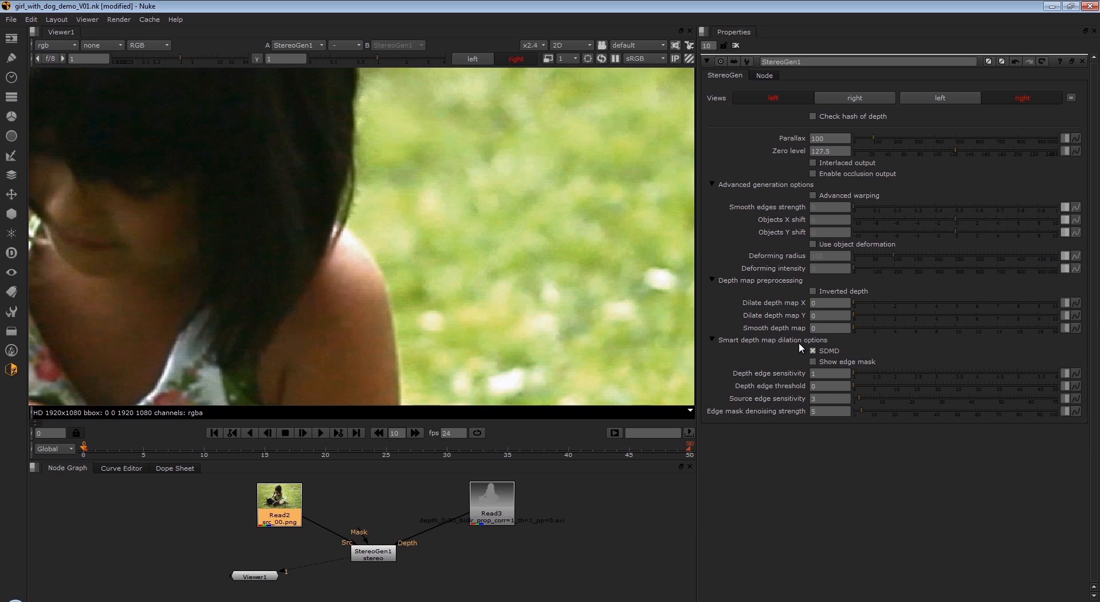
- Move the StereoGen1 node a little closer to the row of Read nodes
left_click_drag(367, 556, 369, 549)
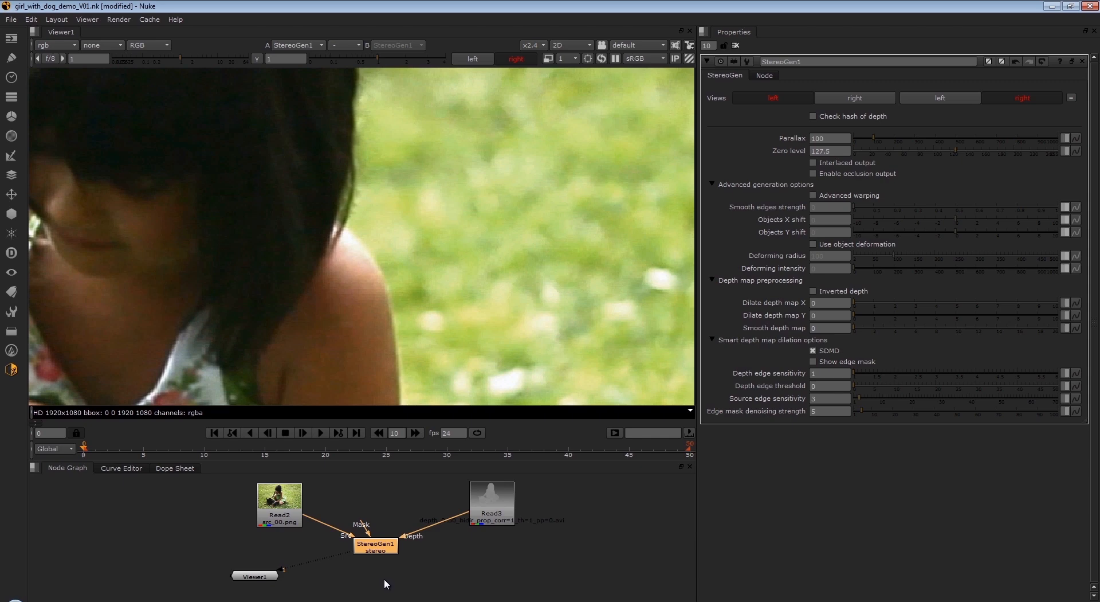
left_click_drag(382, 548, 381, 564)
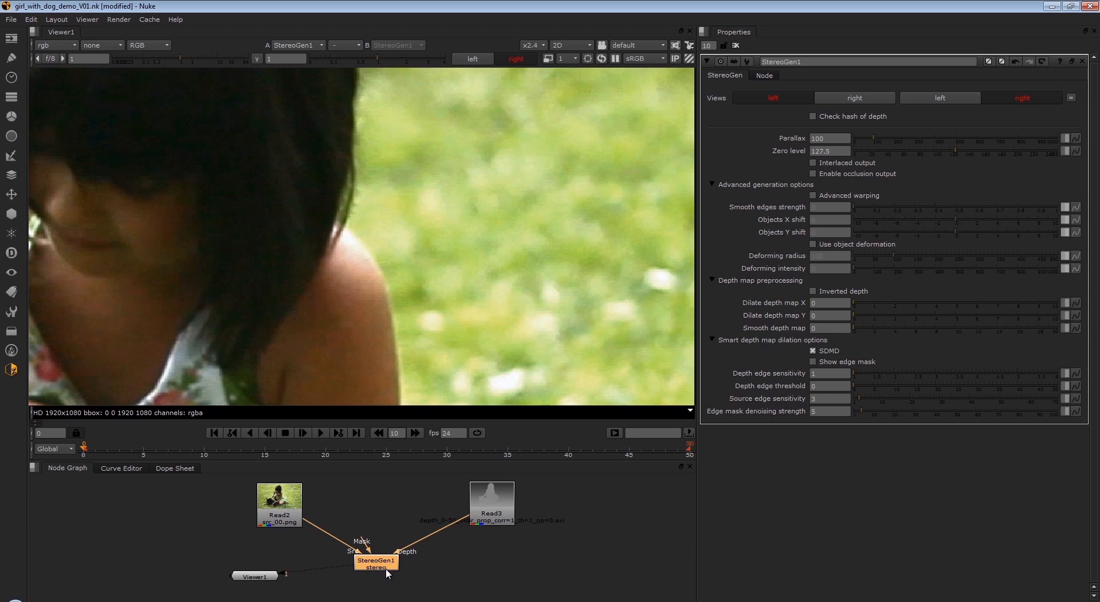
left_click_drag(387, 567, 394, 544)
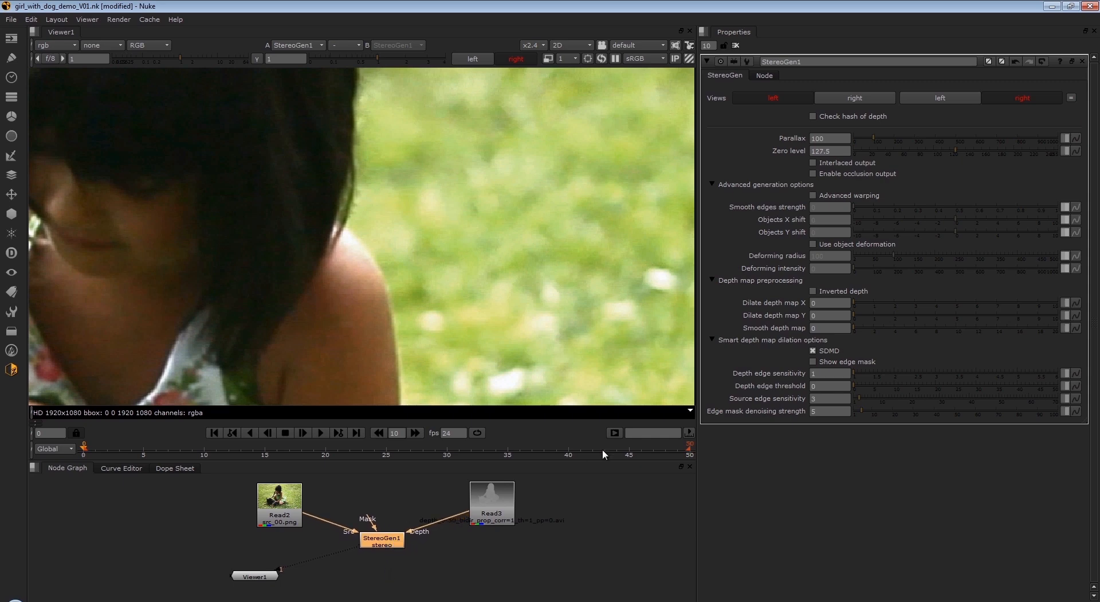
- Enable Show edge mask in the smart depth map dilation options and display the mask layer in the viewer
left_click(761, 341)
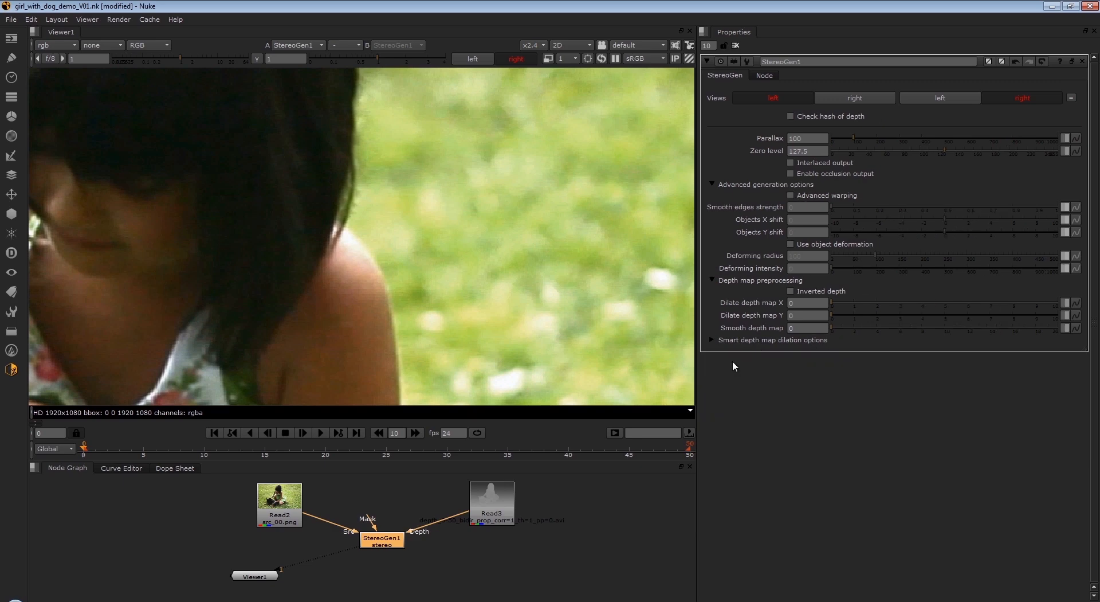
left_click(713, 341)
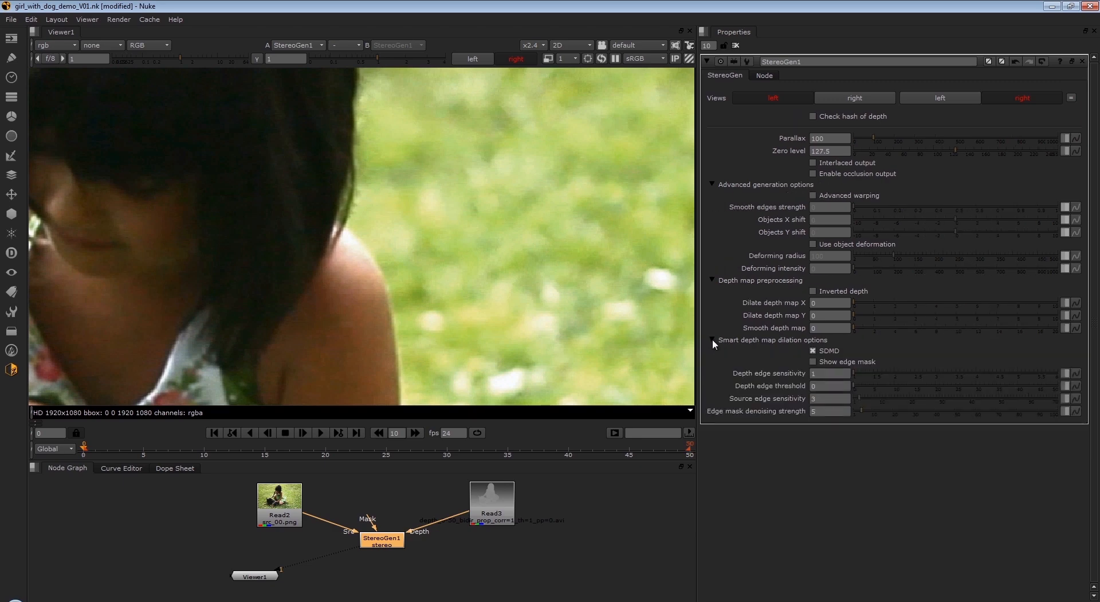
left_click(813, 361)
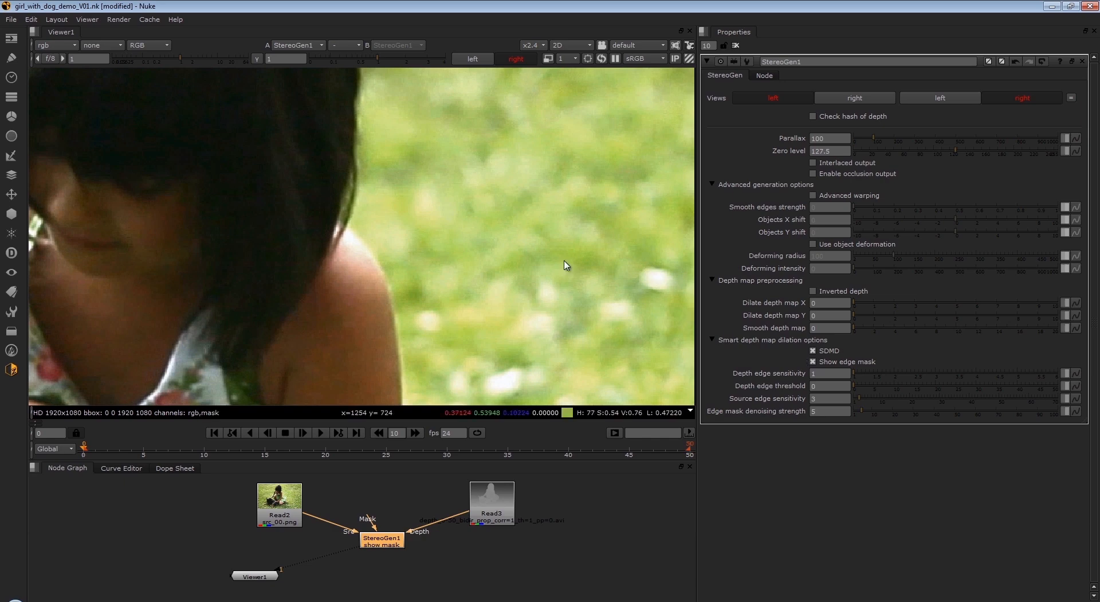
left_click(56, 43)
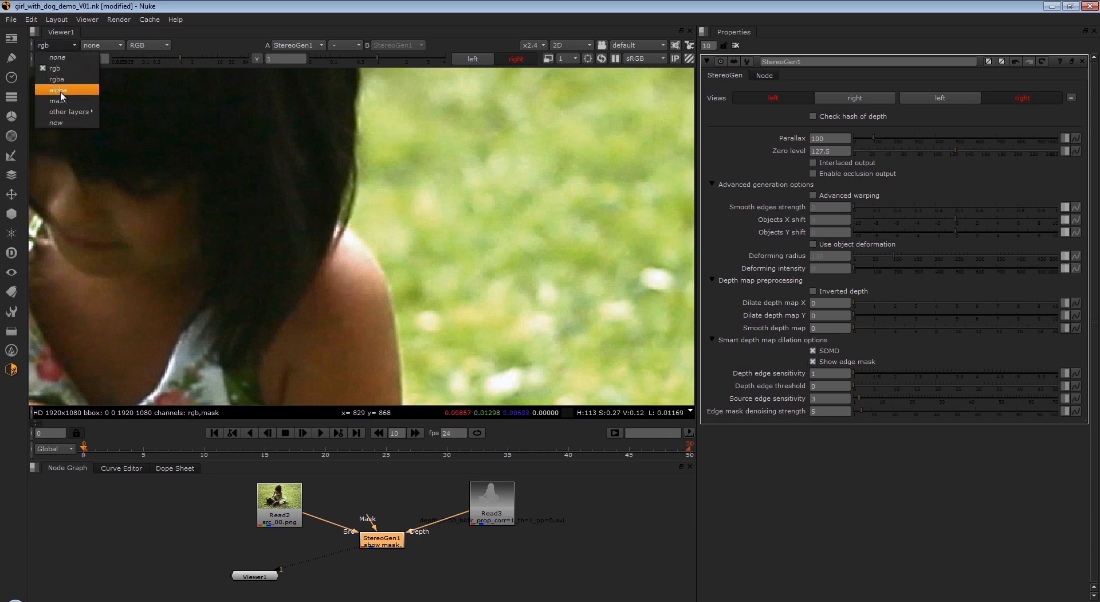
left_click(64, 107)
- Set the Depth edge sensitivity to 3 while viewing the edge mask around the girl's head and shoulders
scroll(241, 216, "down", 2)
middle_click_drag(208, 242, 268, 296)
scroll(268, 326, "up", 3)
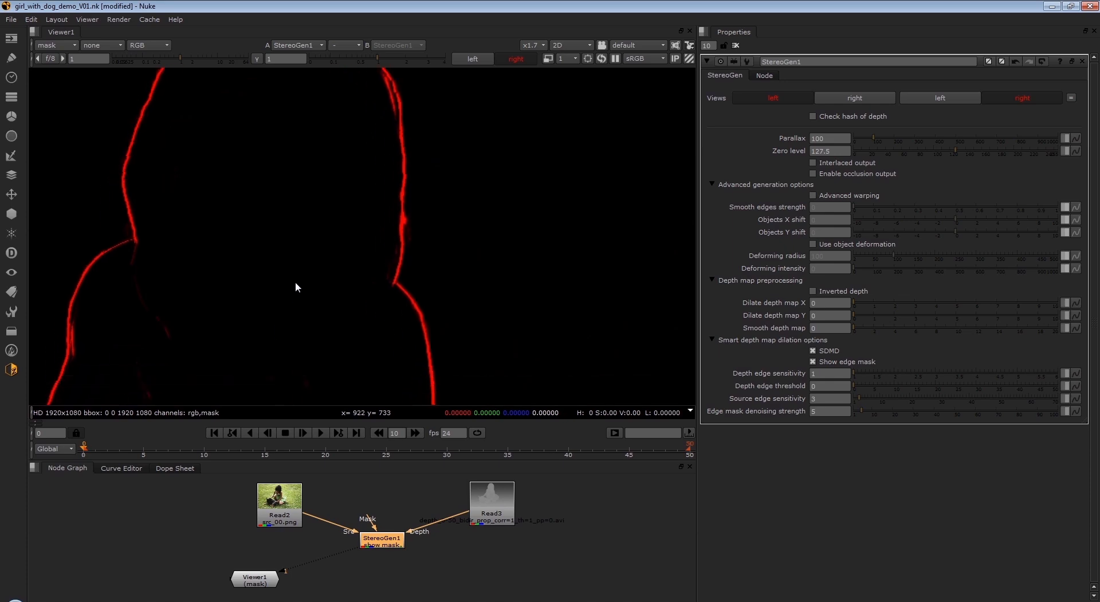
middle_click_drag(314, 184, 315, 230)
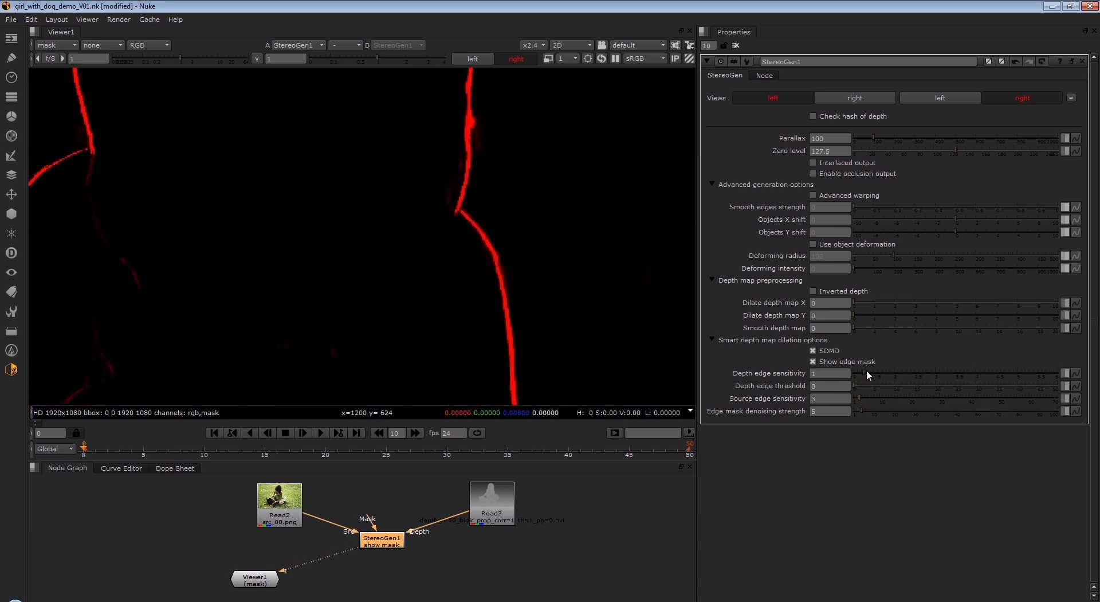
left_click_drag(894, 370, 951, 377)
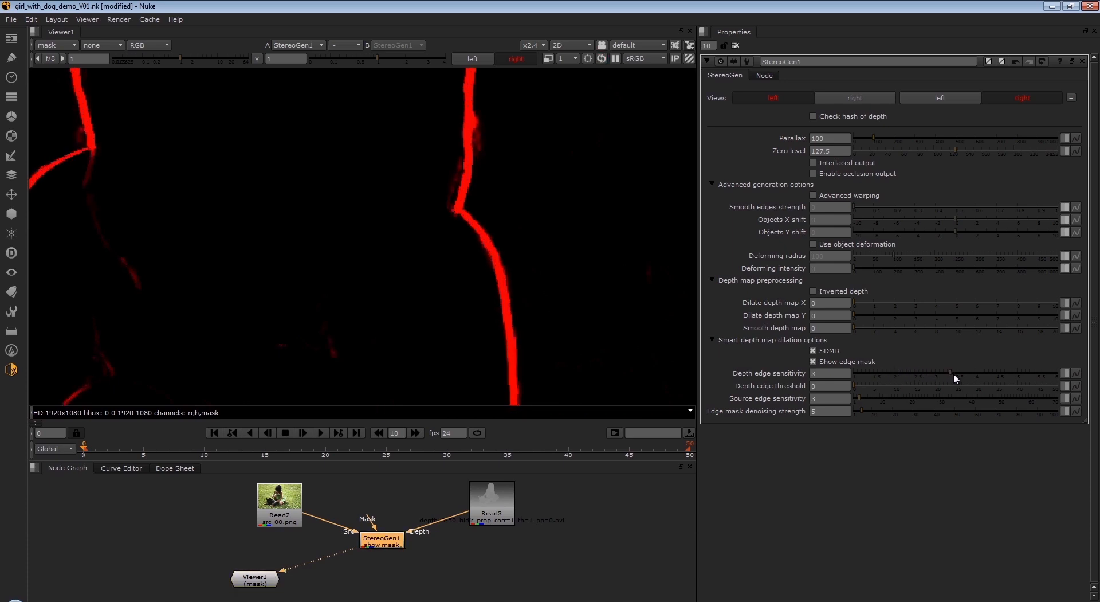
mouse_move(966, 374)
left_mouse_down()
mouse_move(1000, 377)
mouse_move(957, 381)
left_mouse_up()
- Try Depth edge threshold values of 32 and 6 and check their effect on the edge mask
left_click_drag(856, 386, 979, 385)
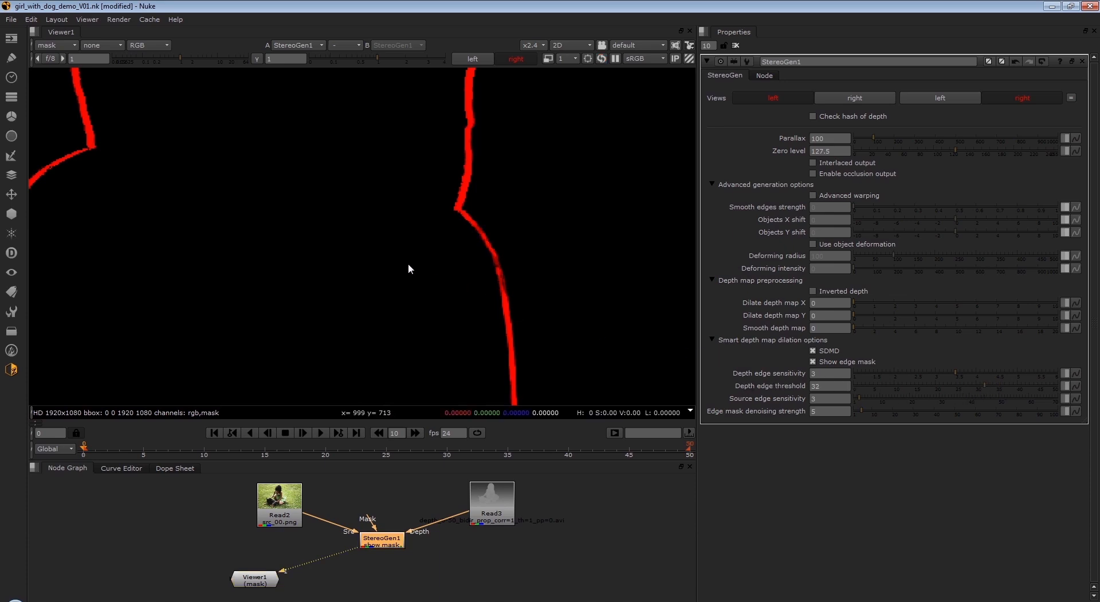
scroll(408, 262, "down", 4)
scroll(405, 270, "down", 2)
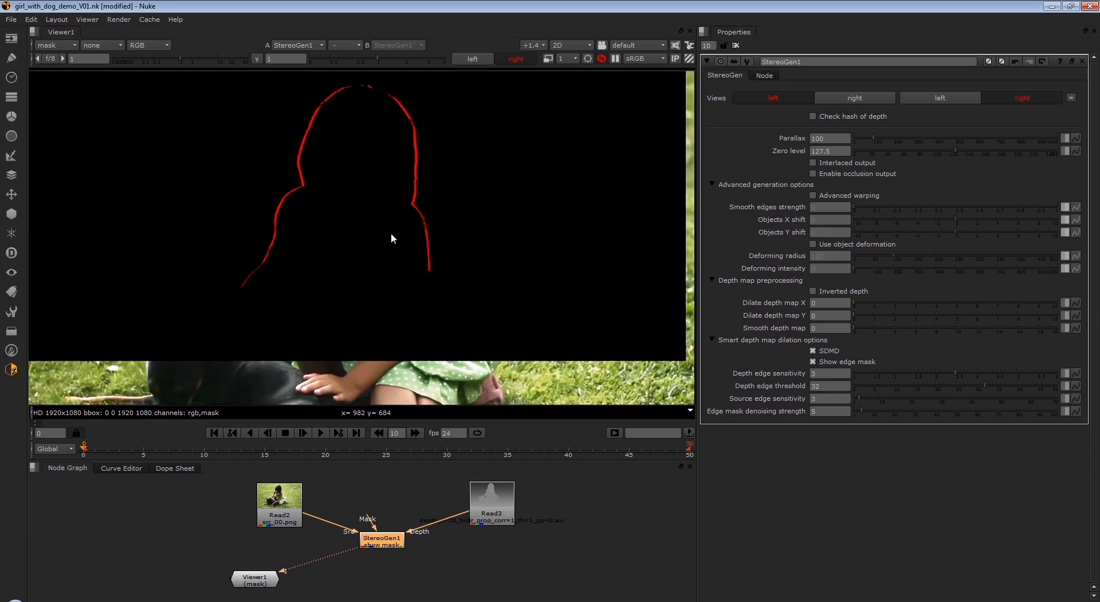
scroll(500, 315, "up", 2)
middle_click_drag(518, 333, 555, 357)
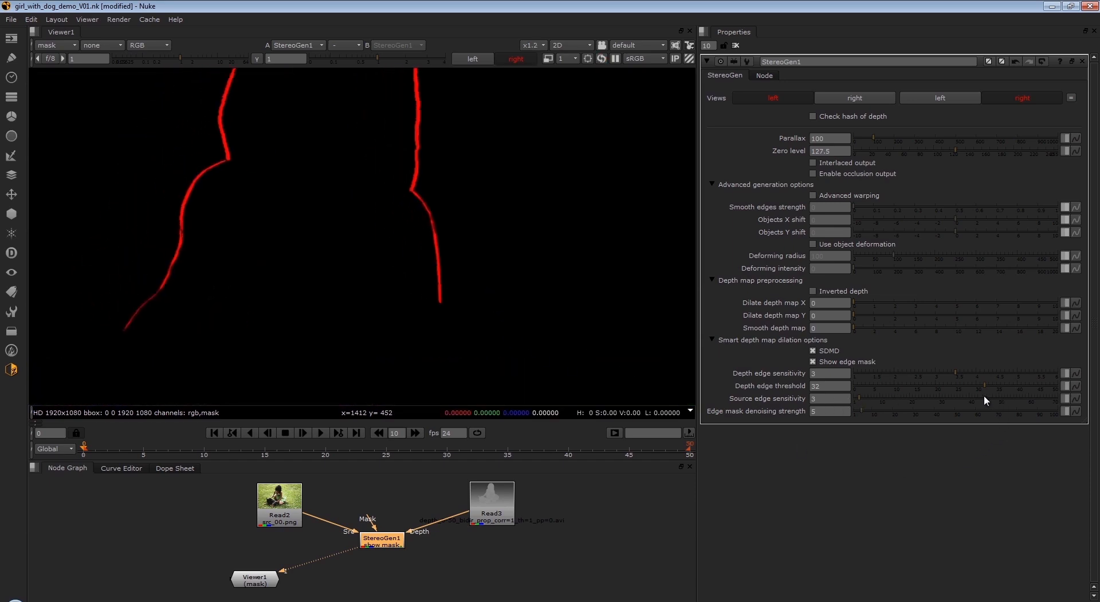
left_click_drag(986, 386, 879, 386)
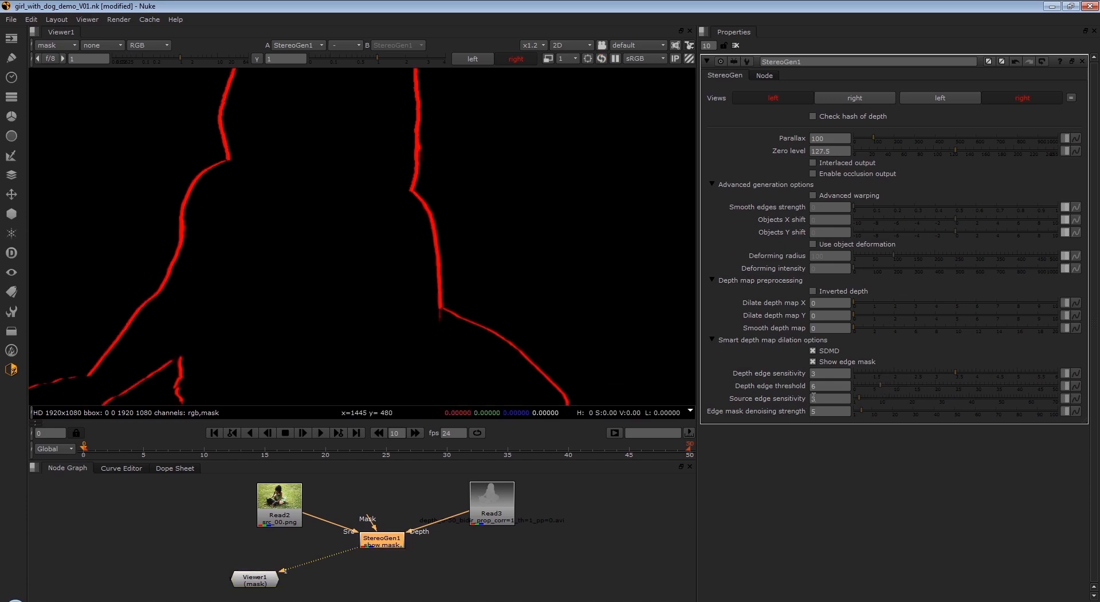
- Set the Source edge sensitivity to 7 and the Edge mask denoising strength to 7, after trying 39 for denoising
scroll(541, 300, "up", 3)
scroll(456, 243, "up", 1)
middle_click_drag(456, 243, 556, 360)
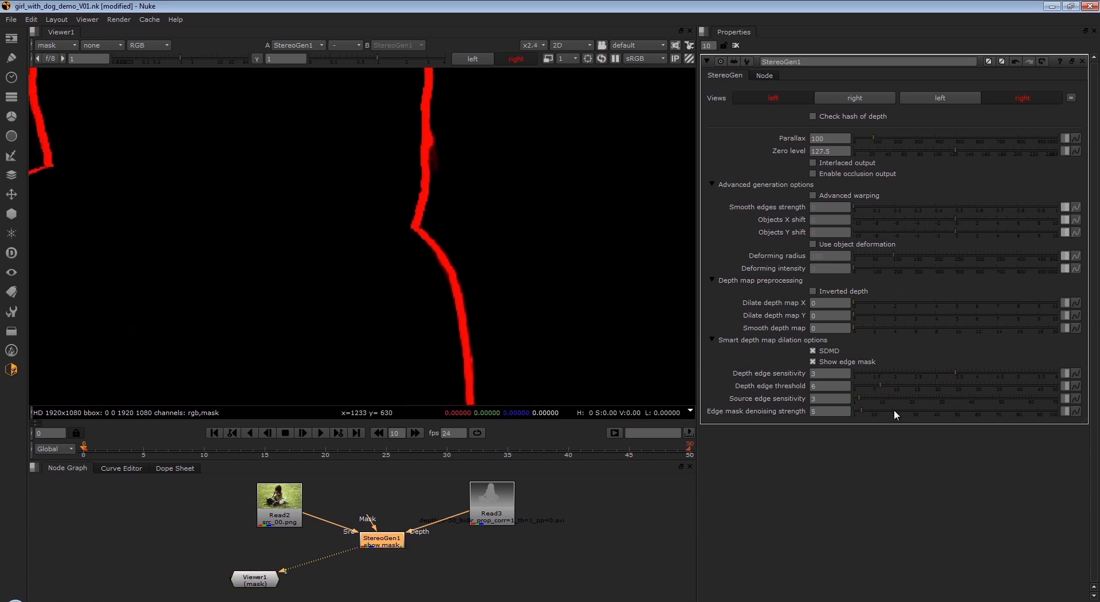
mouse_move(858, 396)
left_mouse_down()
mouse_move(937, 396)
mouse_move(874, 398)
mouse_move(866, 418)
mouse_move(871, 408)
left_mouse_up()
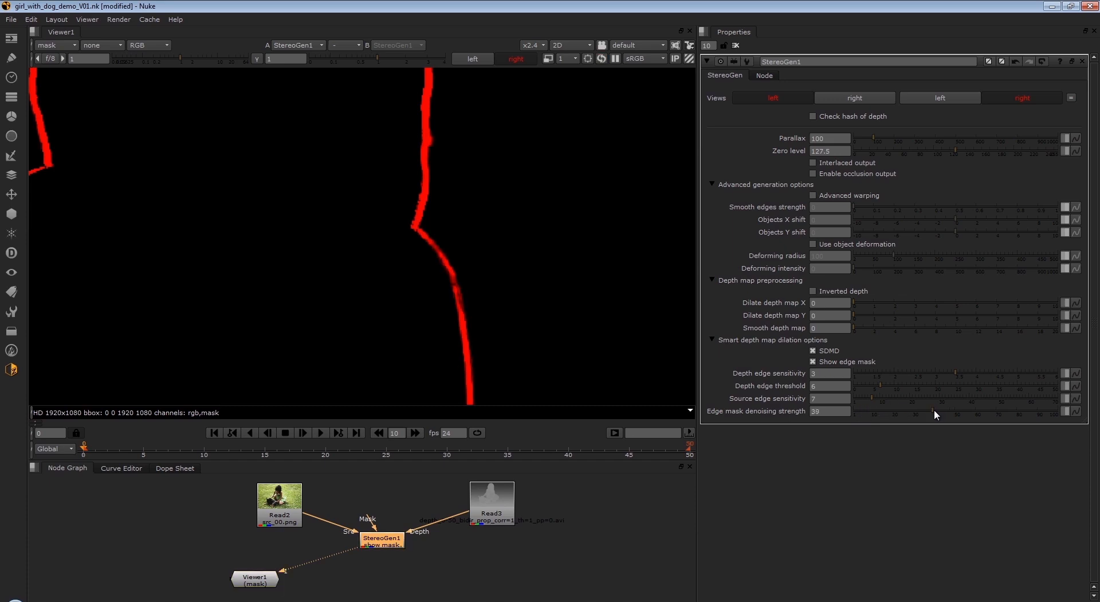
left_click_drag(932, 409, 866, 413)
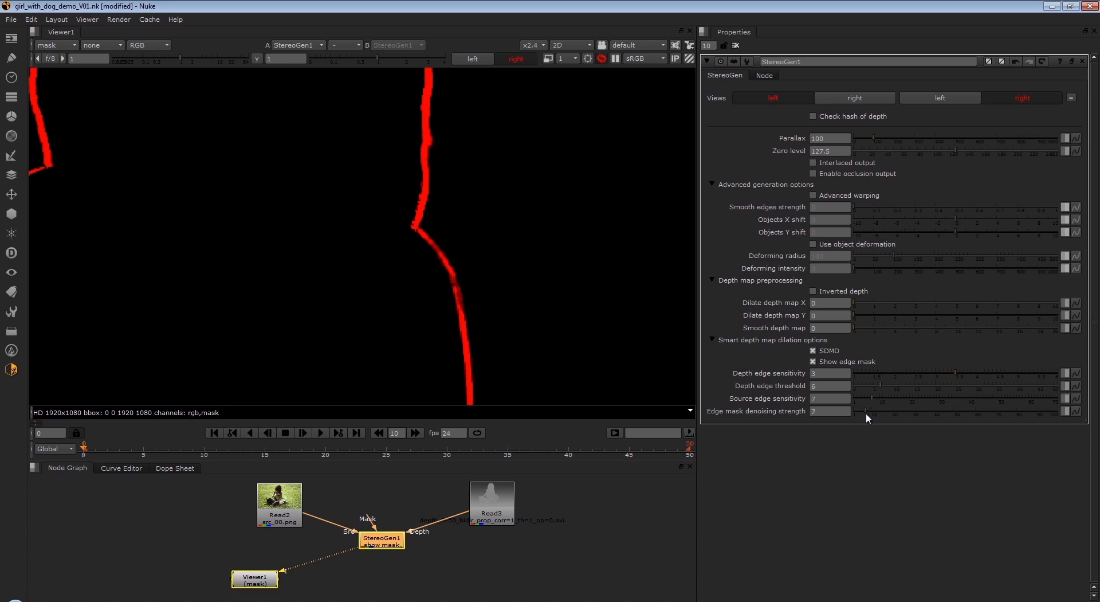
- Set the Depth edge sensitivity to 1 and the Depth edge threshold to 2
left_click_drag(953, 372, 864, 383)
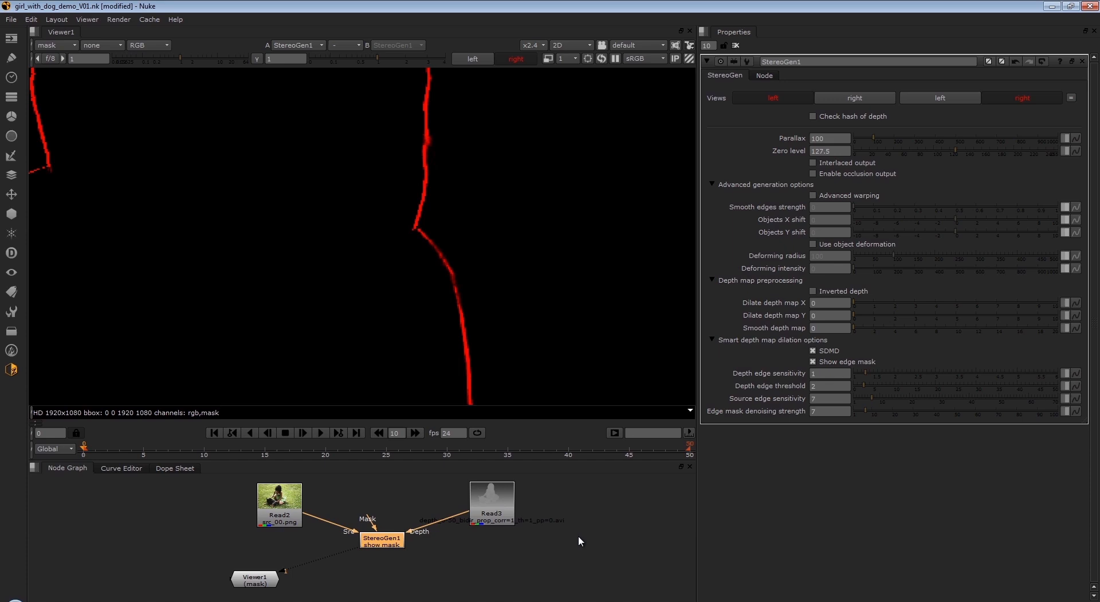
left_click(610, 549)
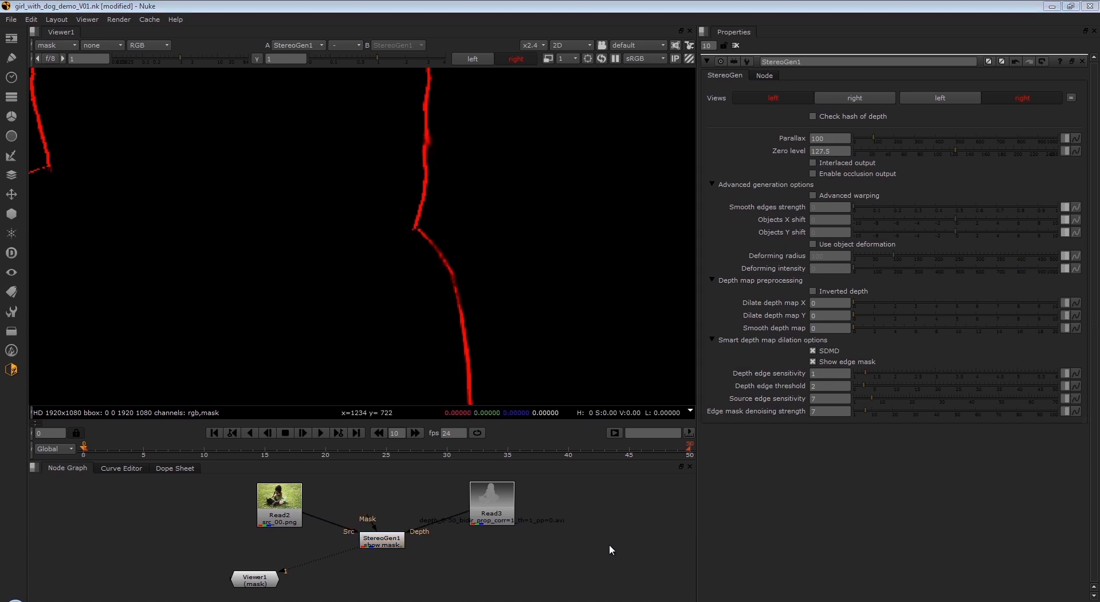
- Nudge the StereoGen1 and Read3 nodes and switch the viewer back to the rgb layer
left_click_drag(381, 540, 381, 551)
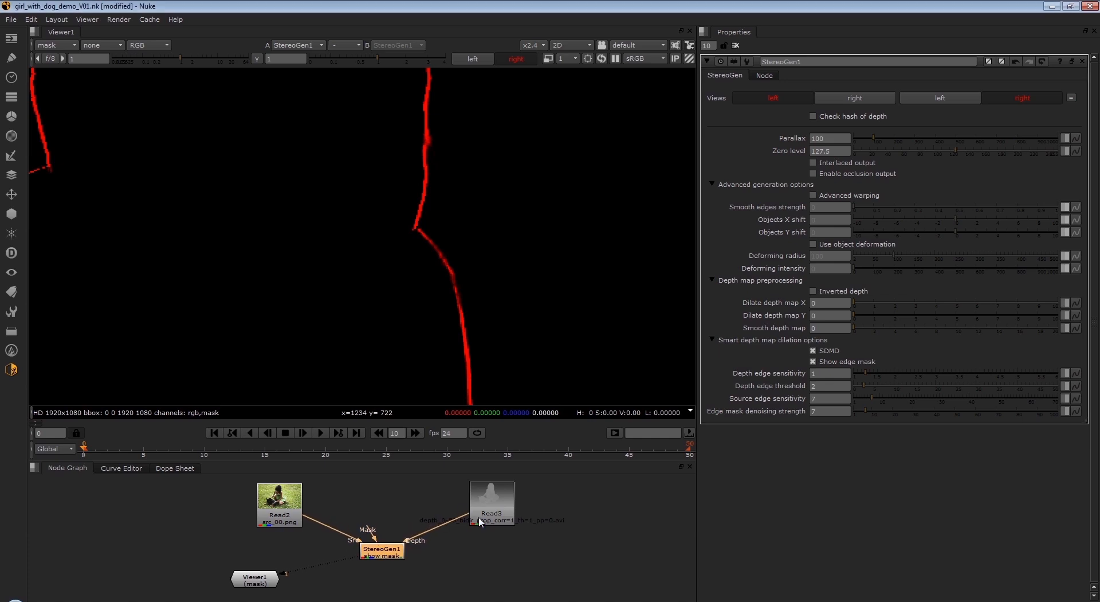
left_click_drag(480, 521, 482, 519)
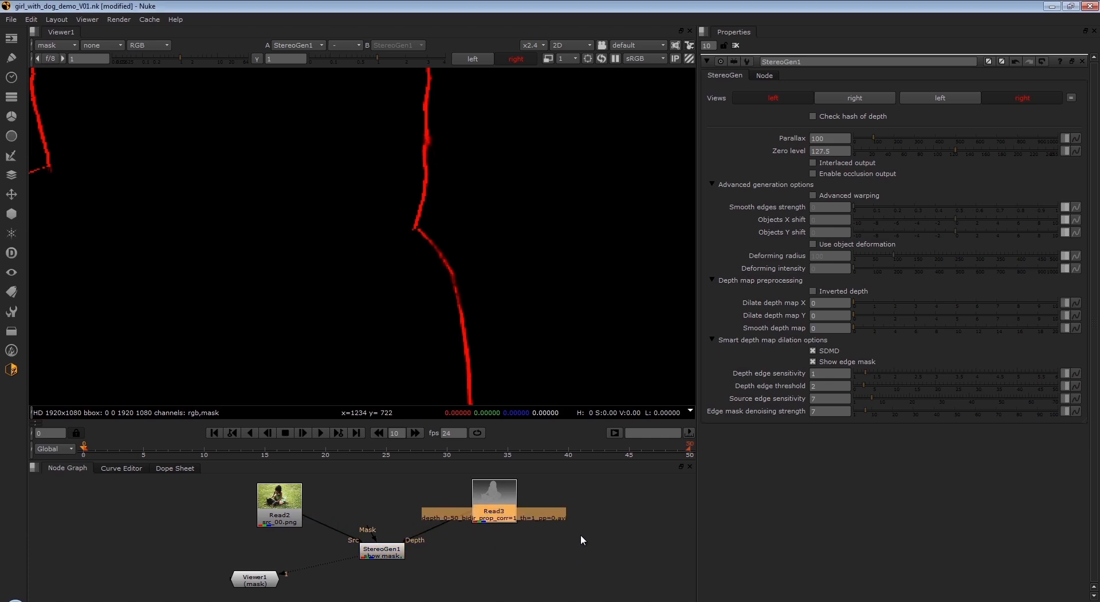
left_click(55, 45)
left_click(59, 79)
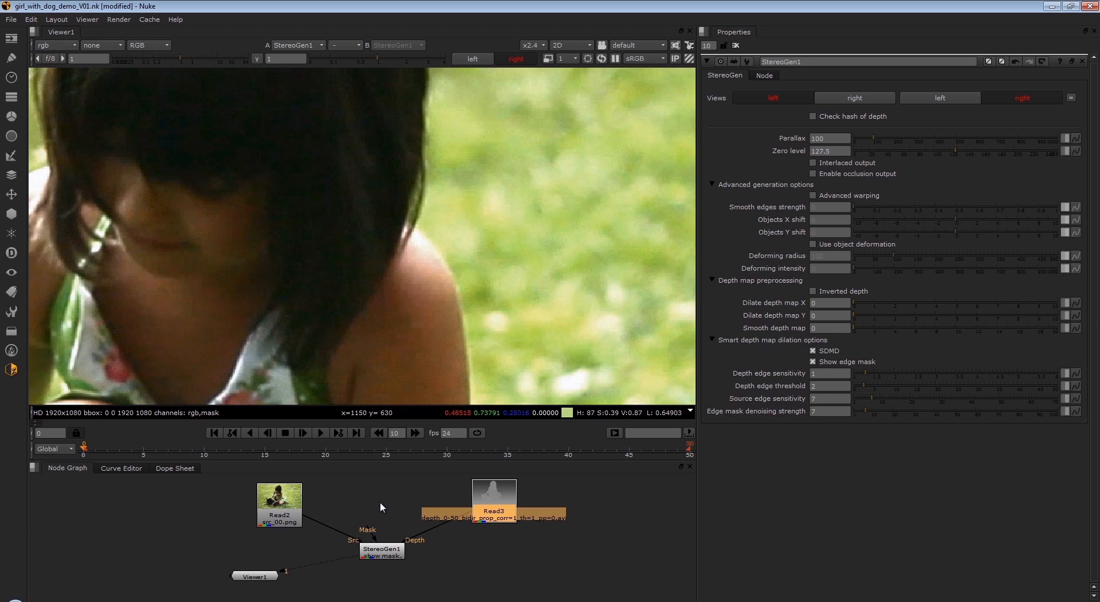
left_click(11, 370)
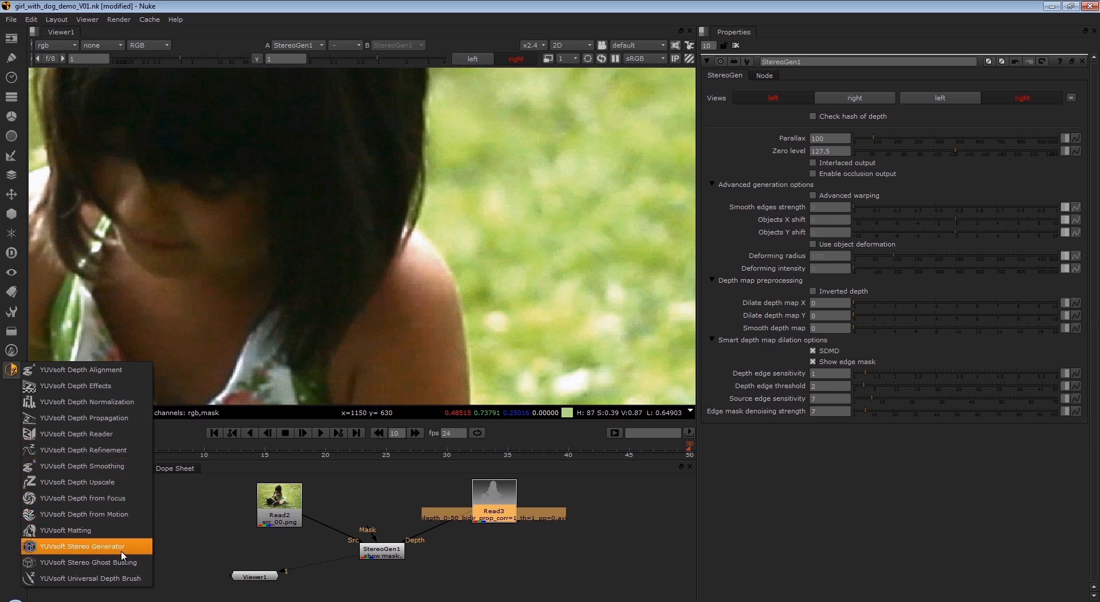
left_click(174, 543)
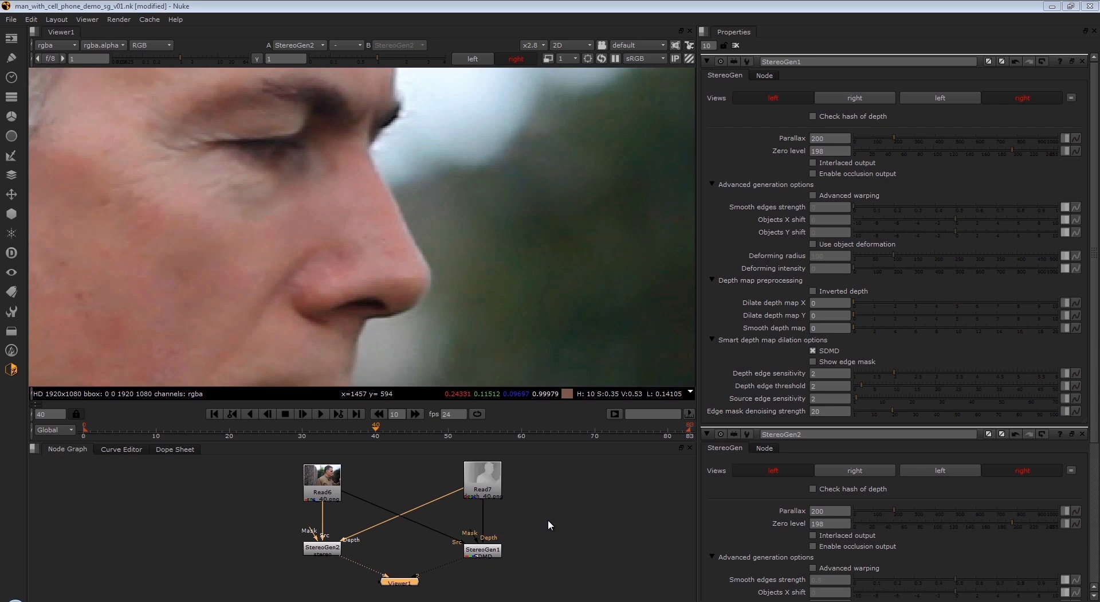
- Turn on Show edge mask for StereoGen1, view that node's output, and display its mask layer in the viewer
left_click(812, 361)
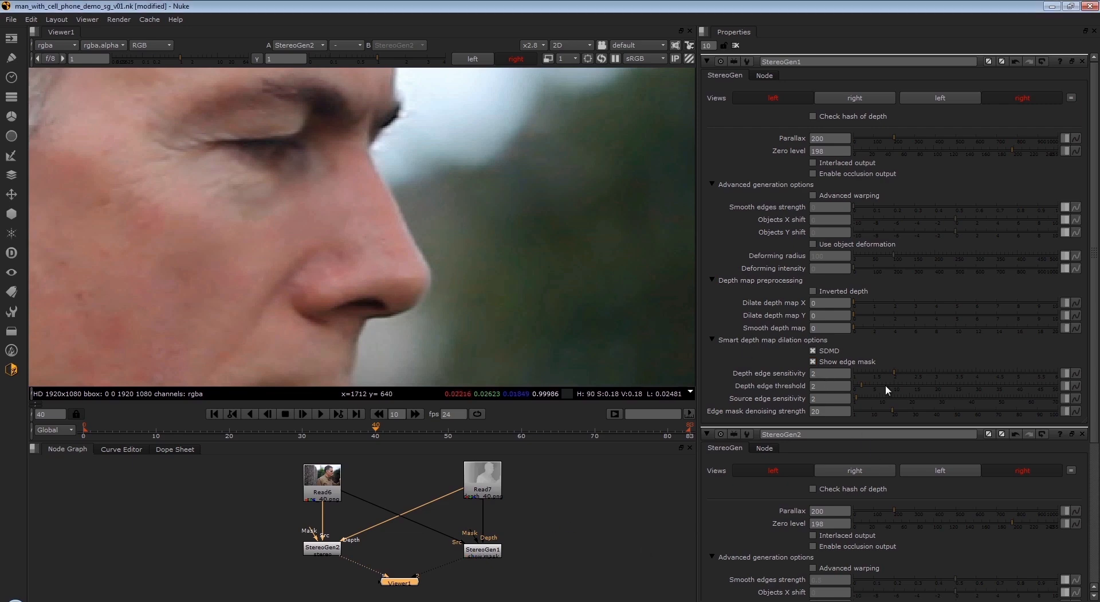
left_click(53, 45)
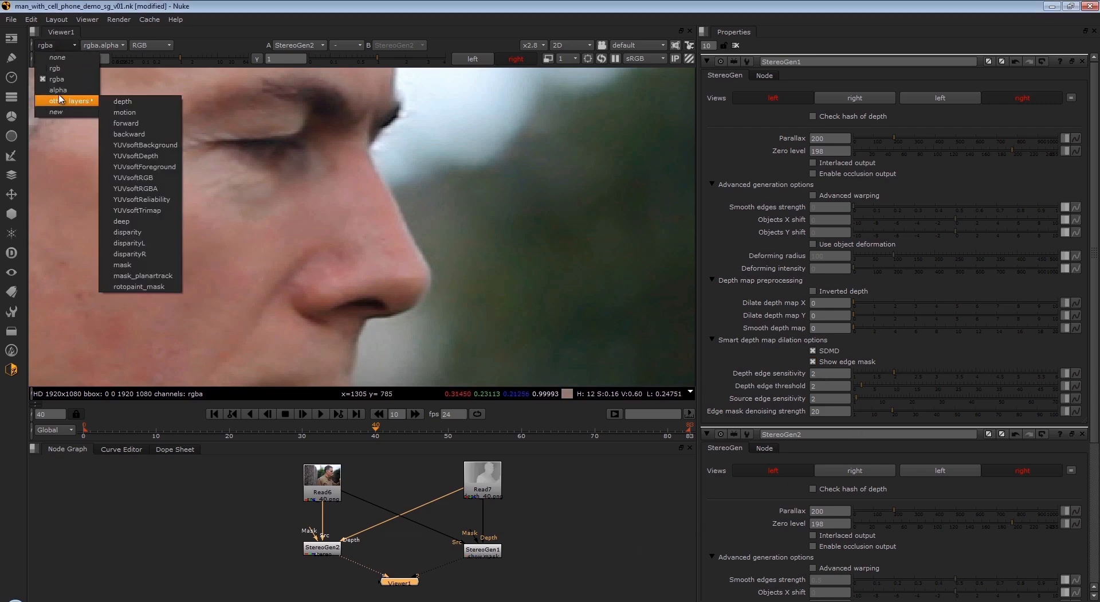
left_click(280, 561)
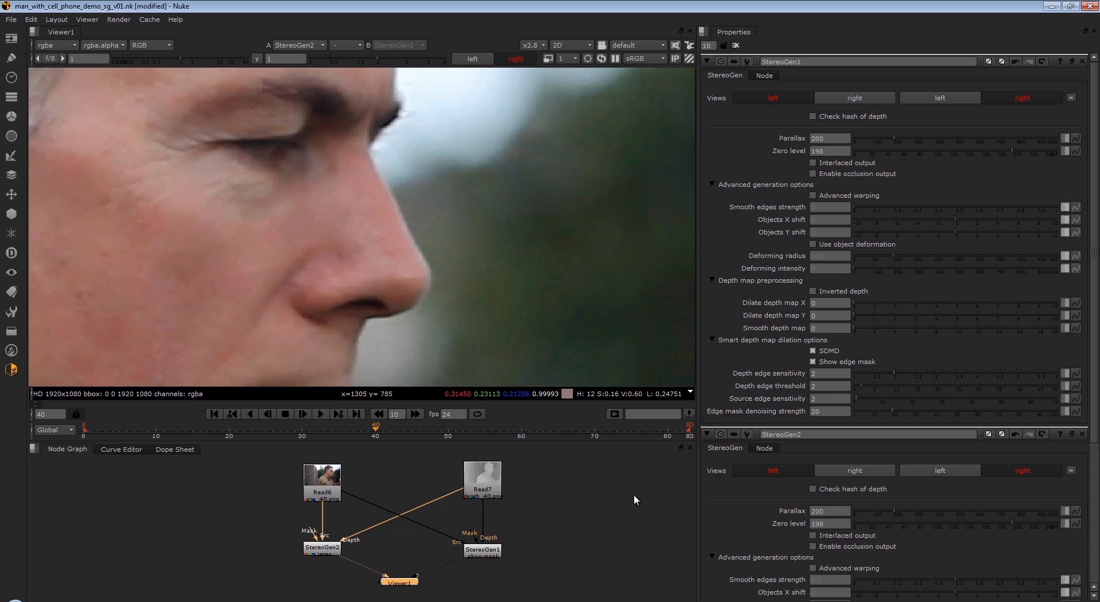
double_click(321, 549)
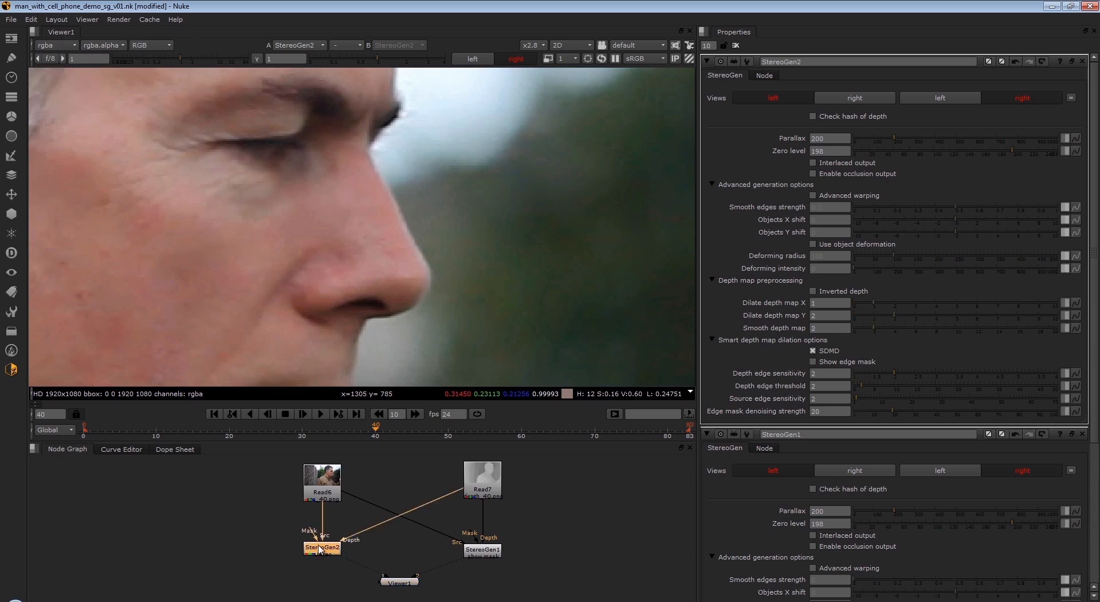
left_click(483, 550)
double_click(482, 550)
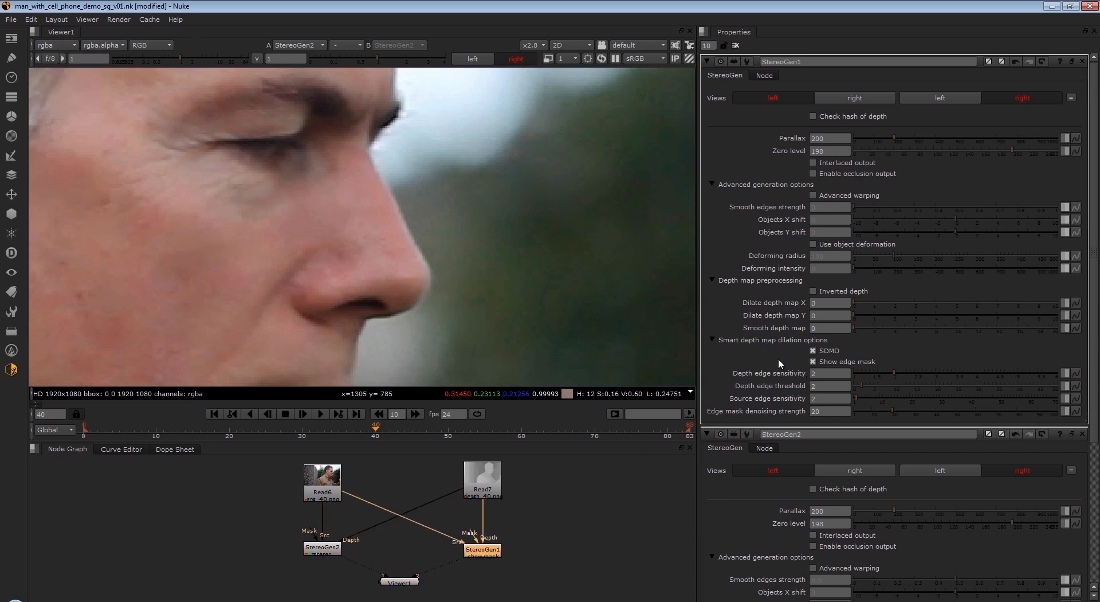
key("1")
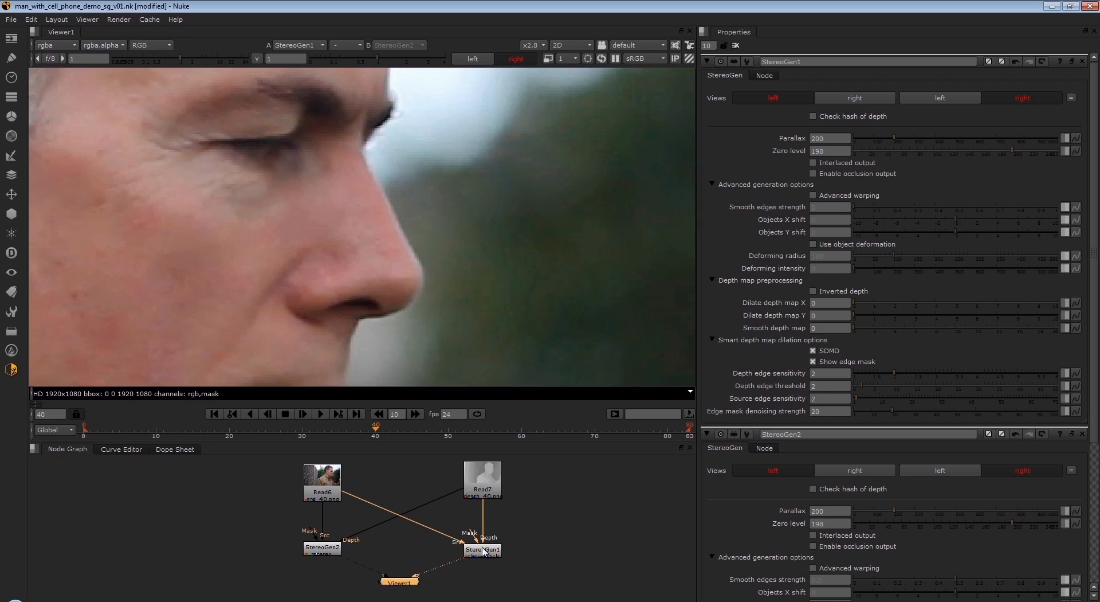
left_click(44, 48)
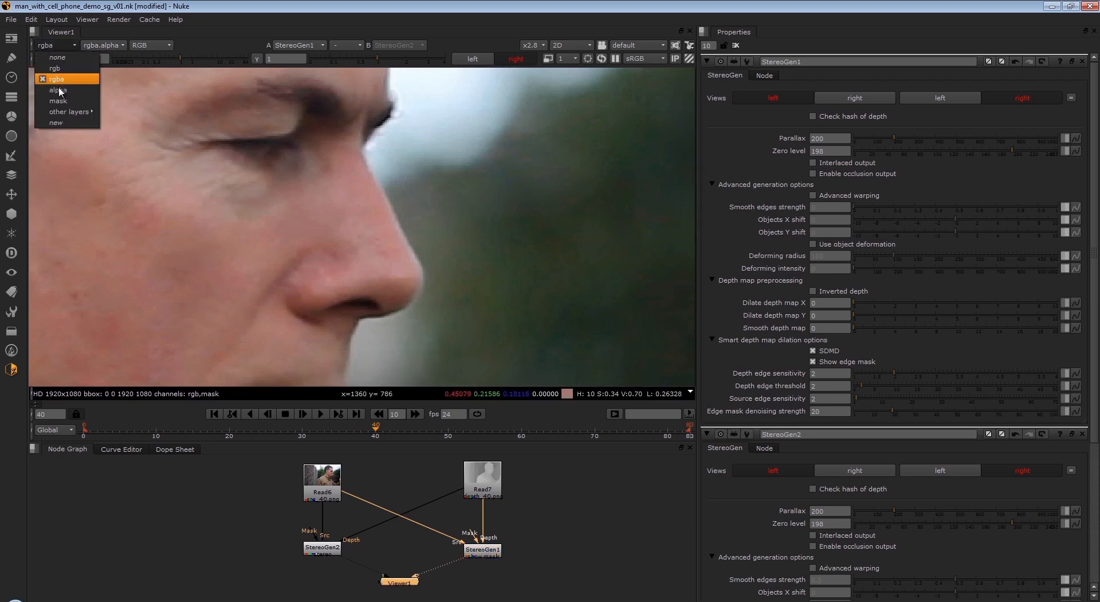
left_click(57, 101)
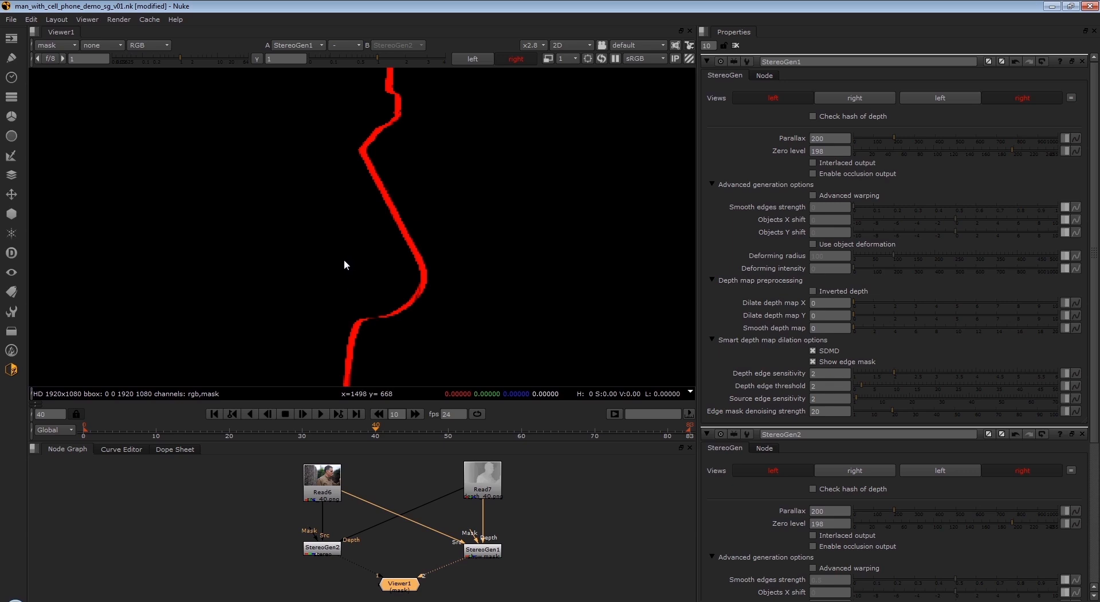
- Switch the viewer back to the rgba layer and turn off Show edge mask for StereoGen1
left_click(55, 45)
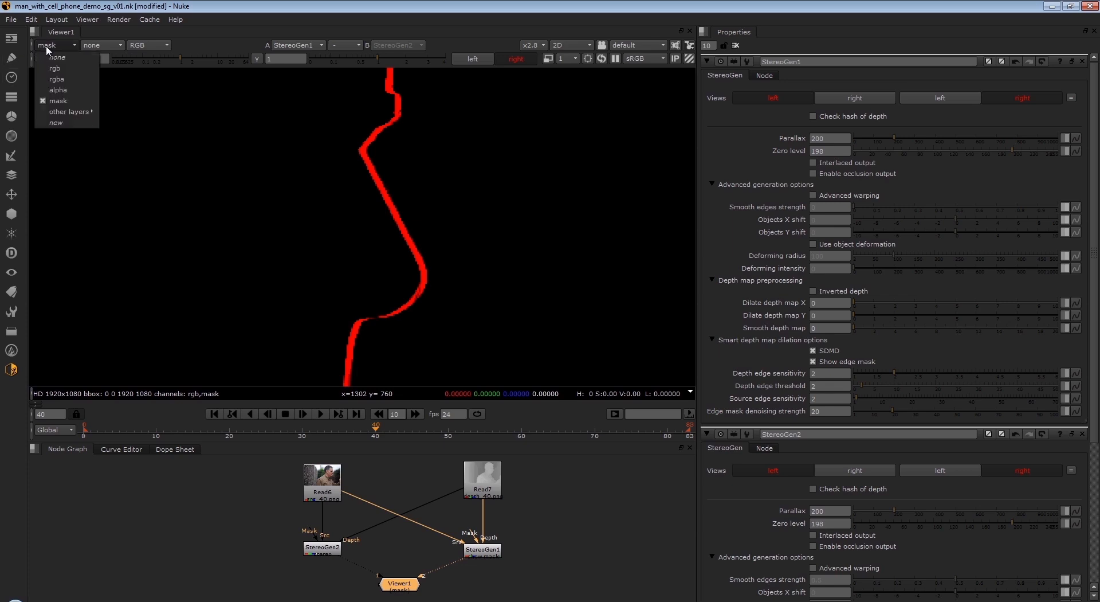
left_click(59, 88)
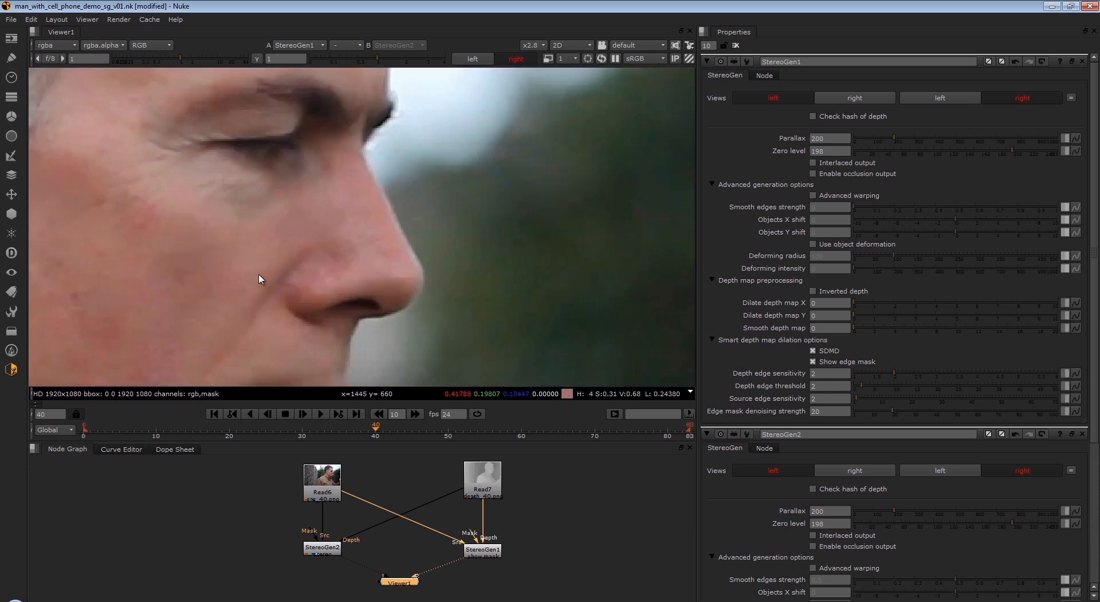
left_click(812, 362)
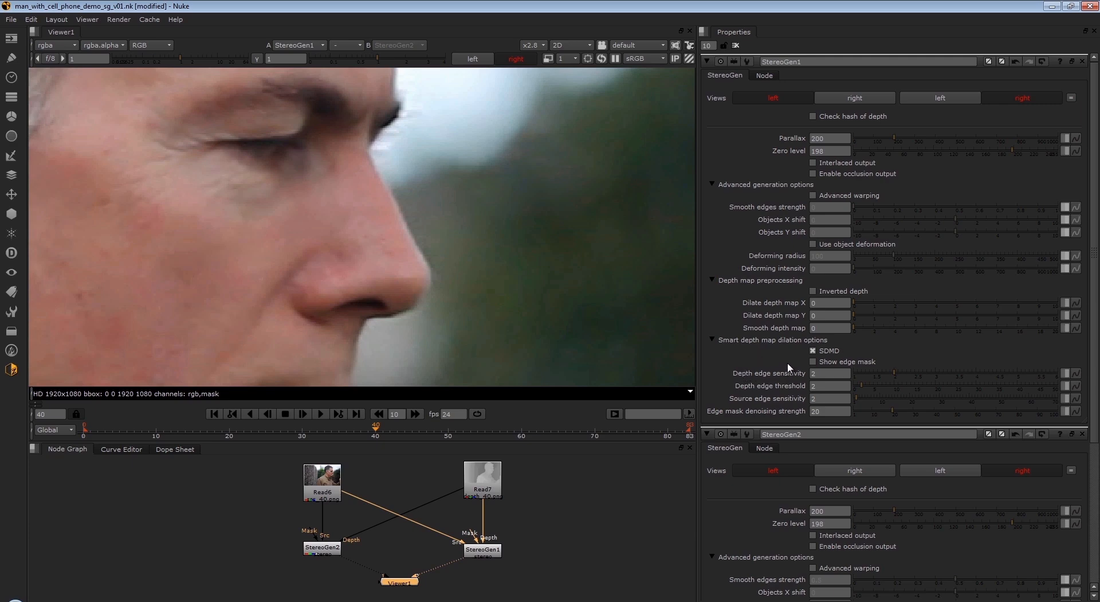
- Nudge the StereoGen1 and StereoGen2 nodes in the node graph and open the settings of each to compare them
left_click(479, 552)
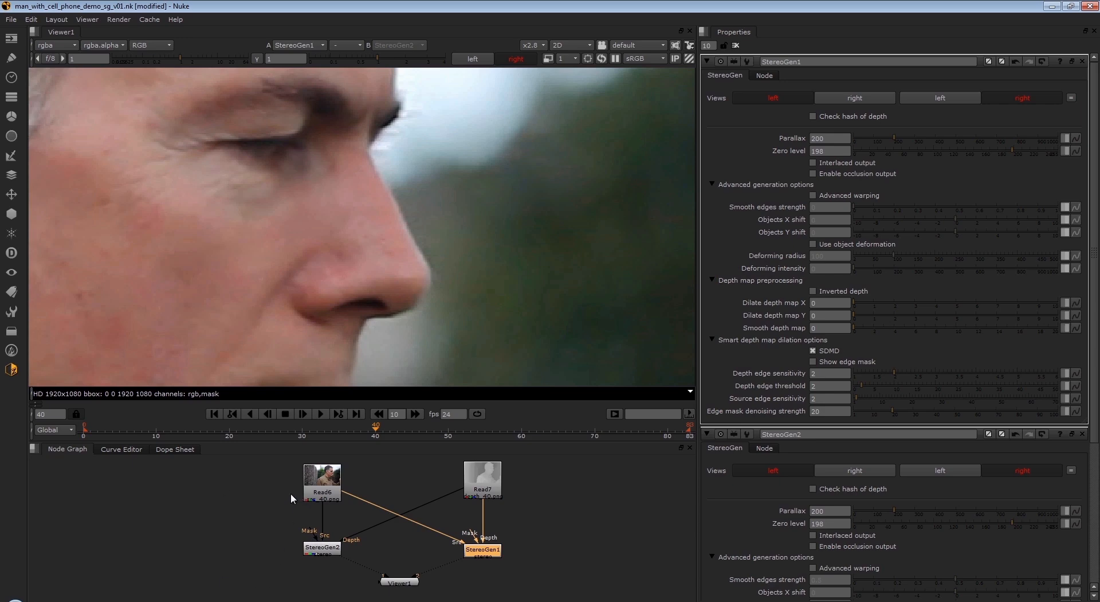
left_click_drag(487, 550, 493, 551)
left_click_drag(322, 554, 322, 552)
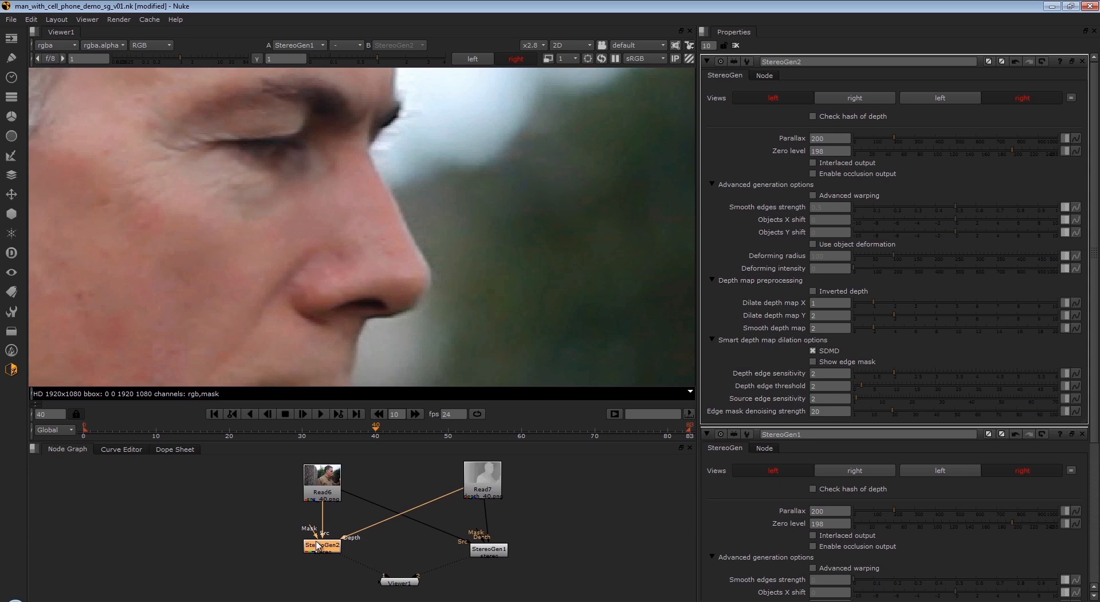
left_click(489, 552)
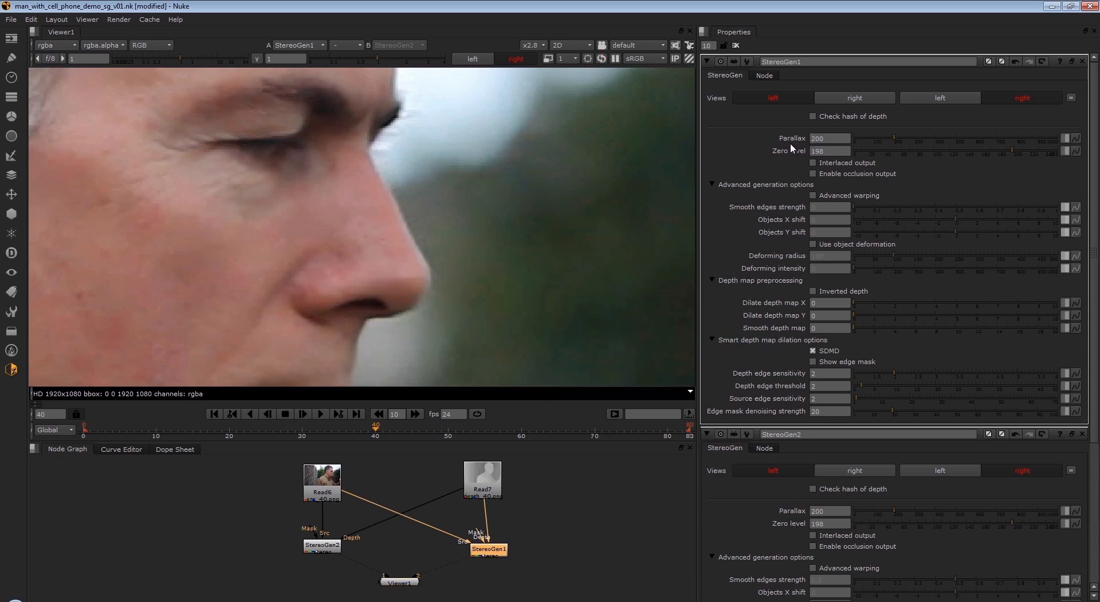
left_click(401, 583)
left_click(484, 550)
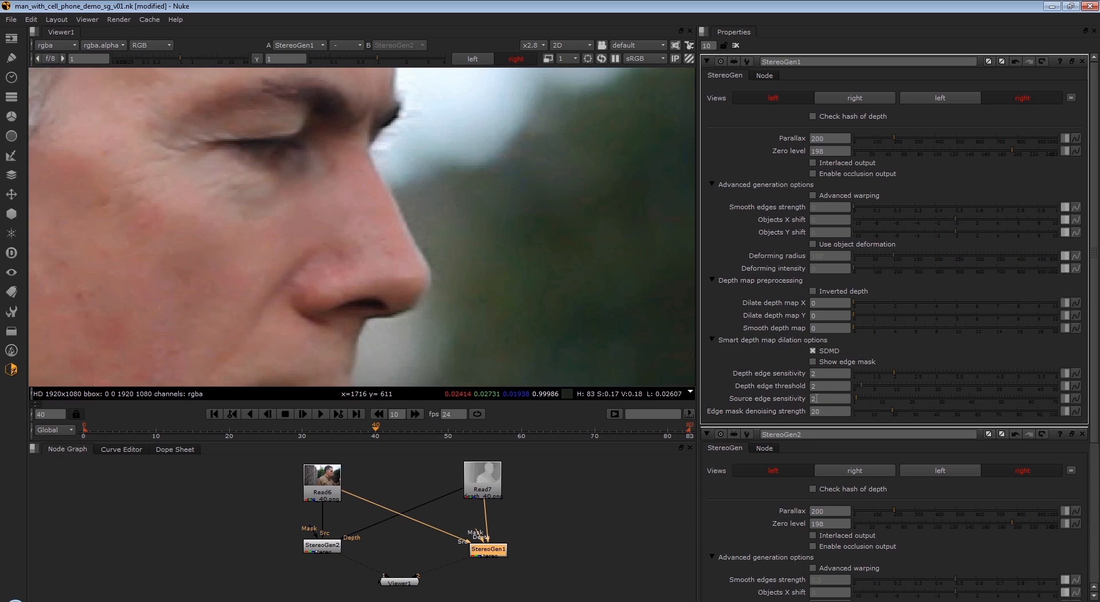
- Set Smooth depth map to 0 for StereoGen2
scroll(506, 225, "up", 2)
middle_click_drag(469, 253, 498, 271)
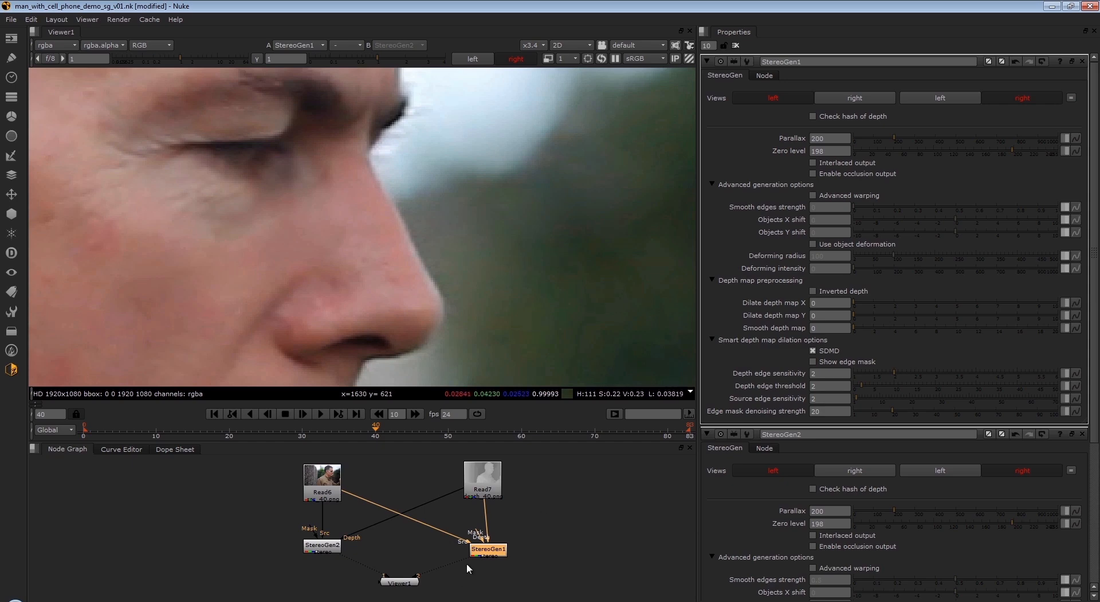
left_click(399, 583)
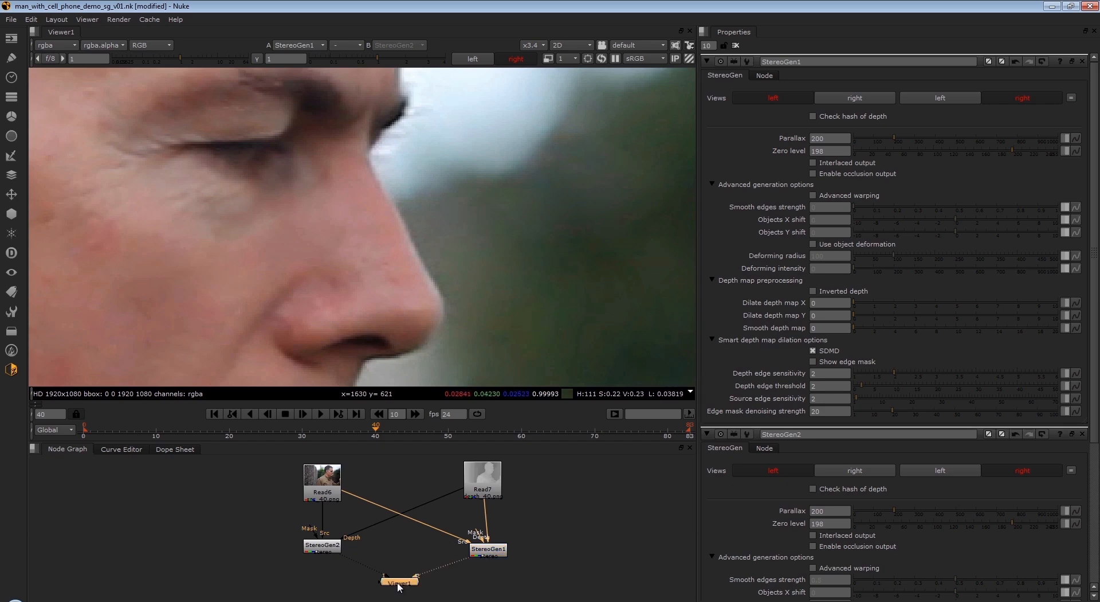
double_click(327, 547)
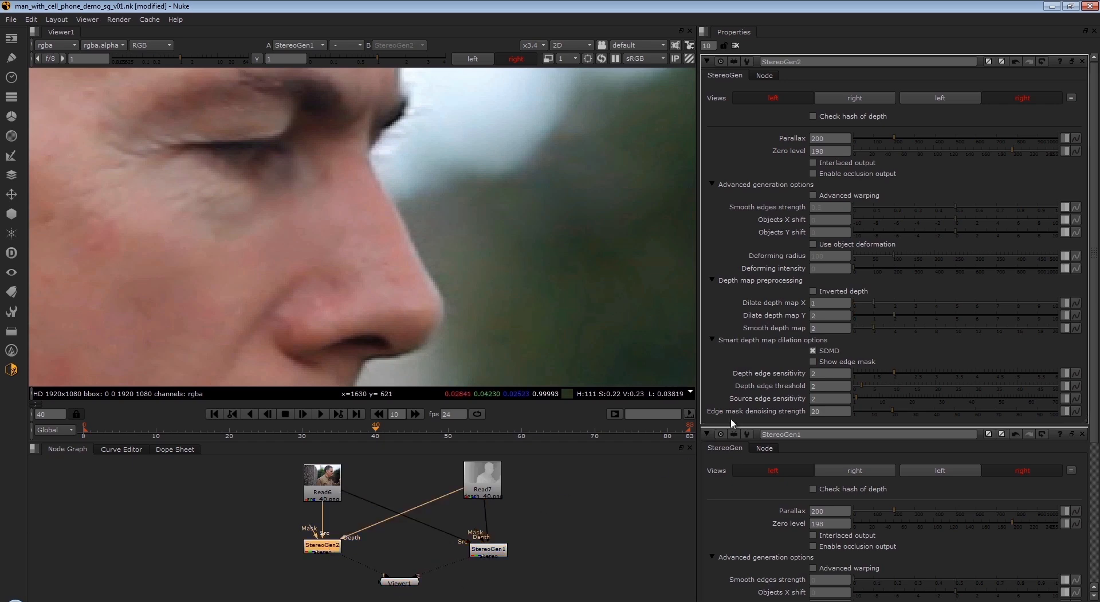
left_click(820, 328)
type("0")
key("Return")
- Compare StereoGen1's left and right views, and check its right view with SDMD turned off and back on
double_click(485, 549)
left_click(394, 581)
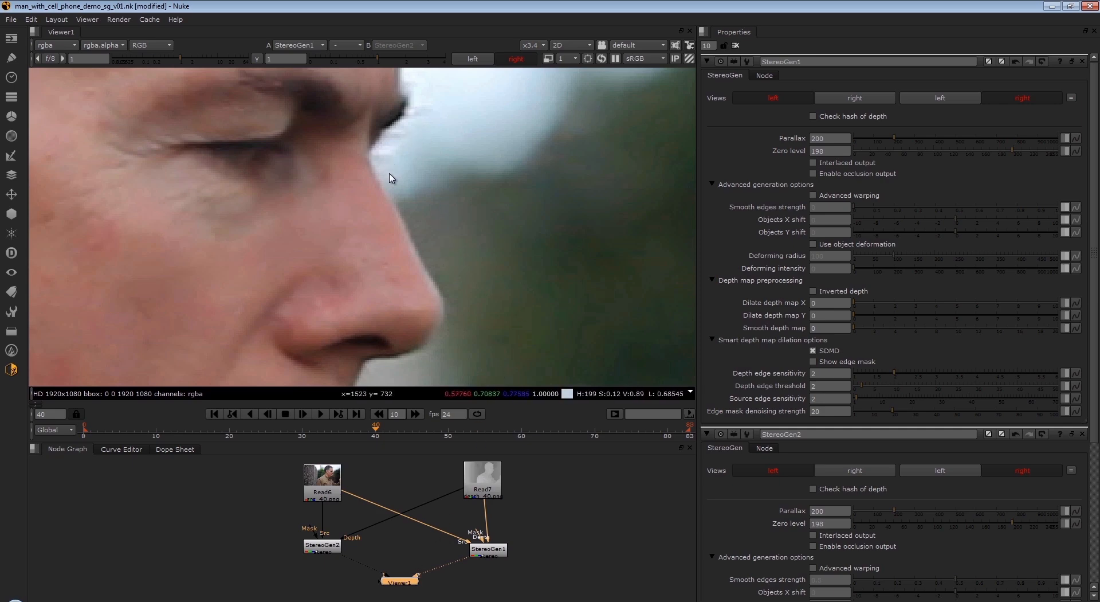
left_click(474, 59)
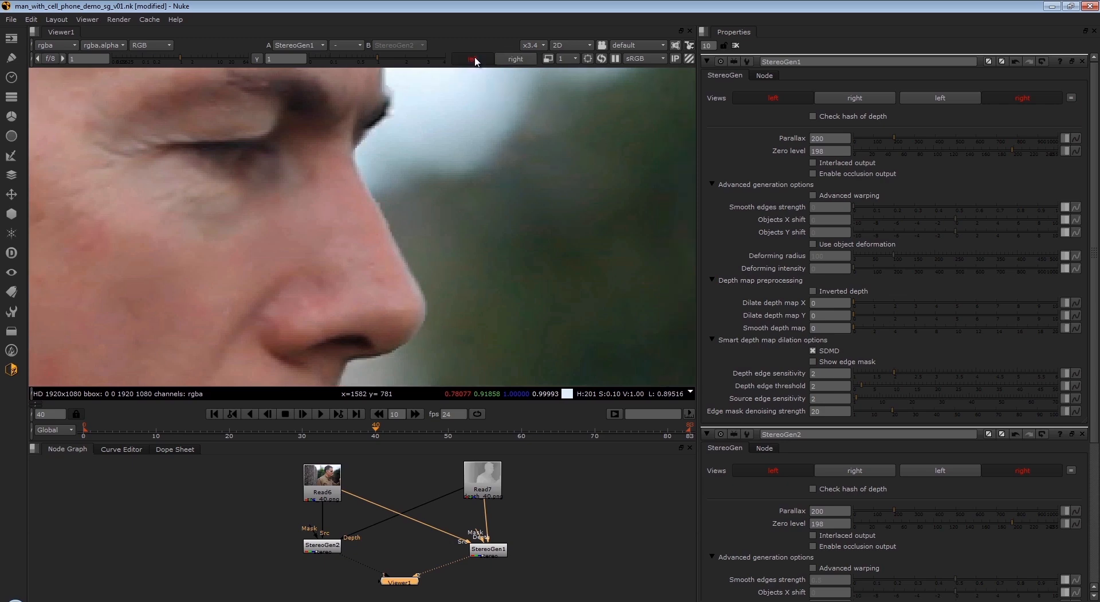
left_click(515, 59)
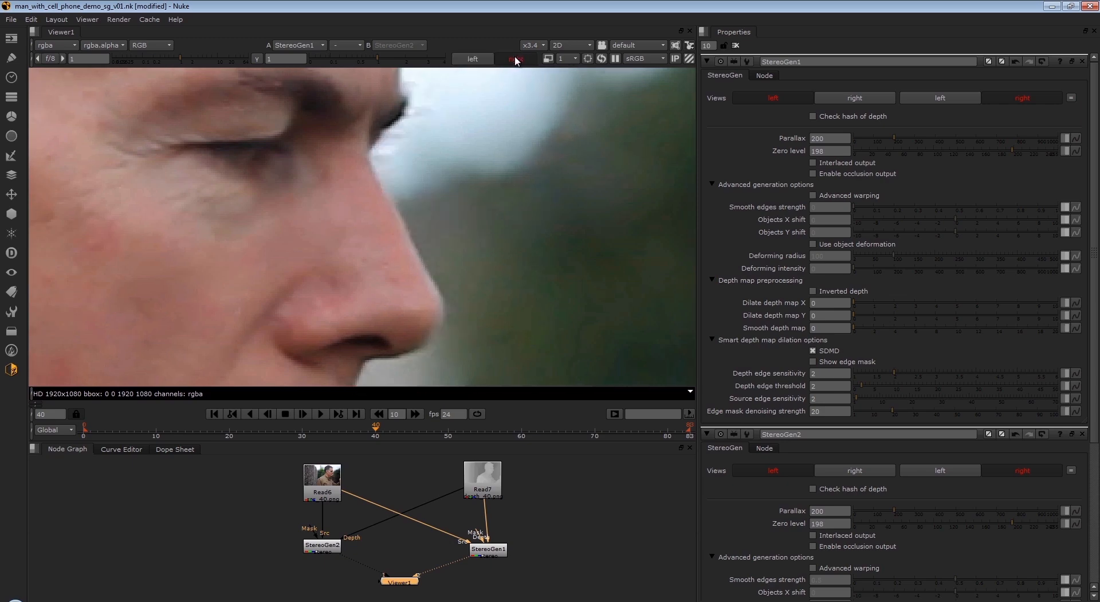
left_click(475, 59)
left_click(512, 60)
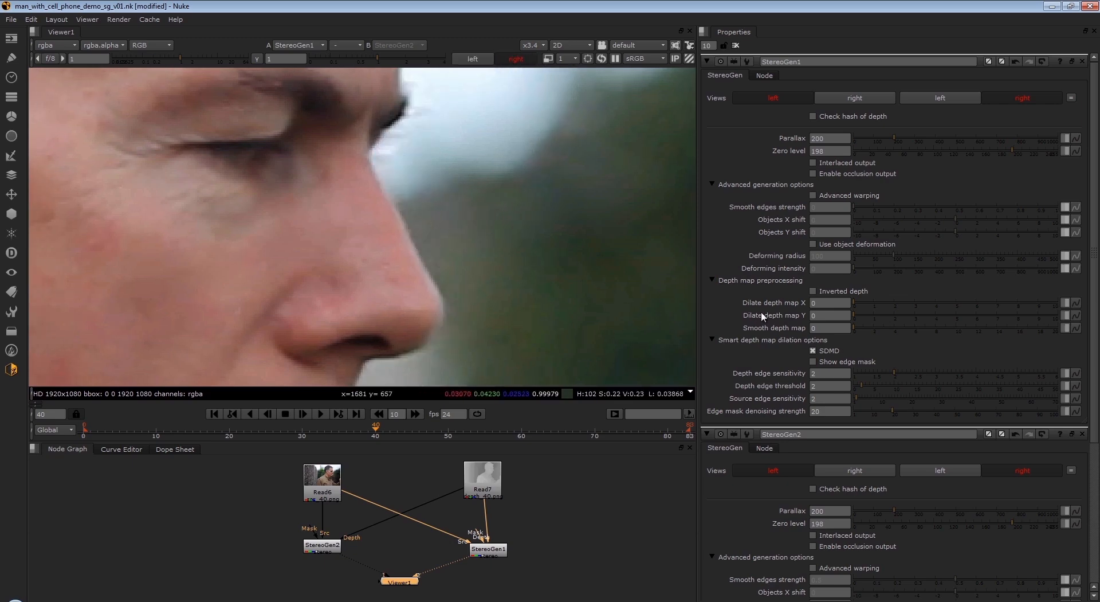
left_click(813, 350)
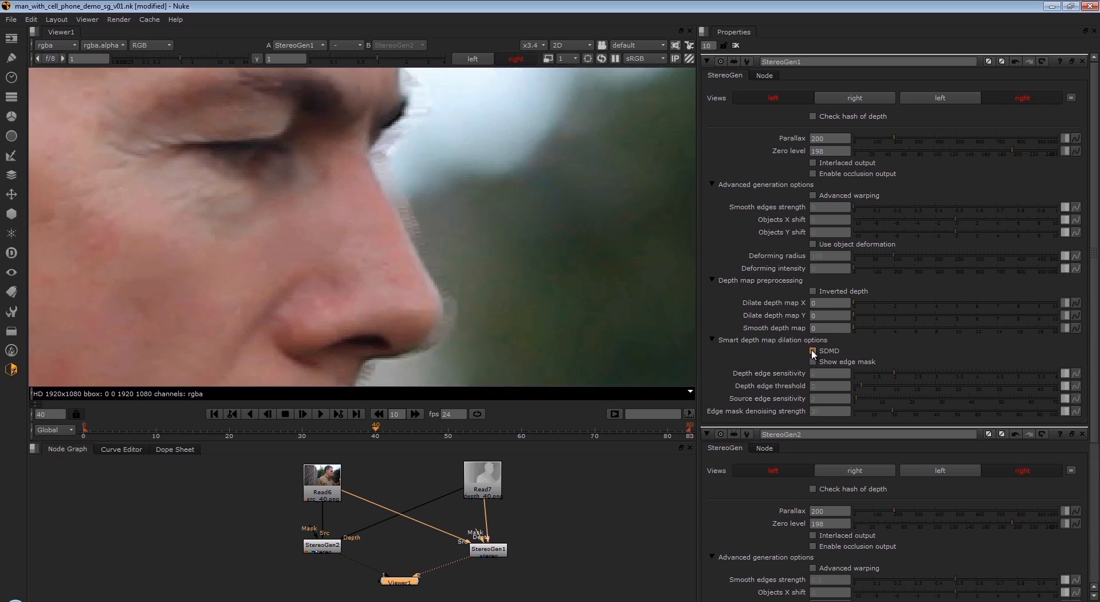
left_click(813, 350)
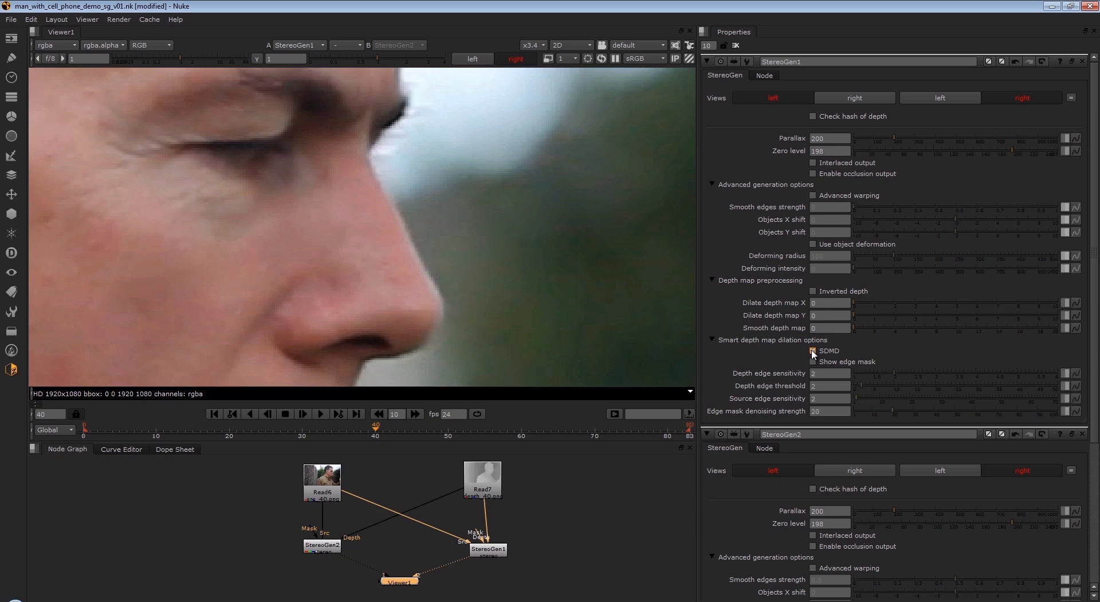
- Compare the StereoGen1 and StereoGen2 outputs in the viewer, with the StereoGen2 settings open, and finish on StereoGen2
left_click(497, 553)
key("1")
left_click(330, 546)
key("1")
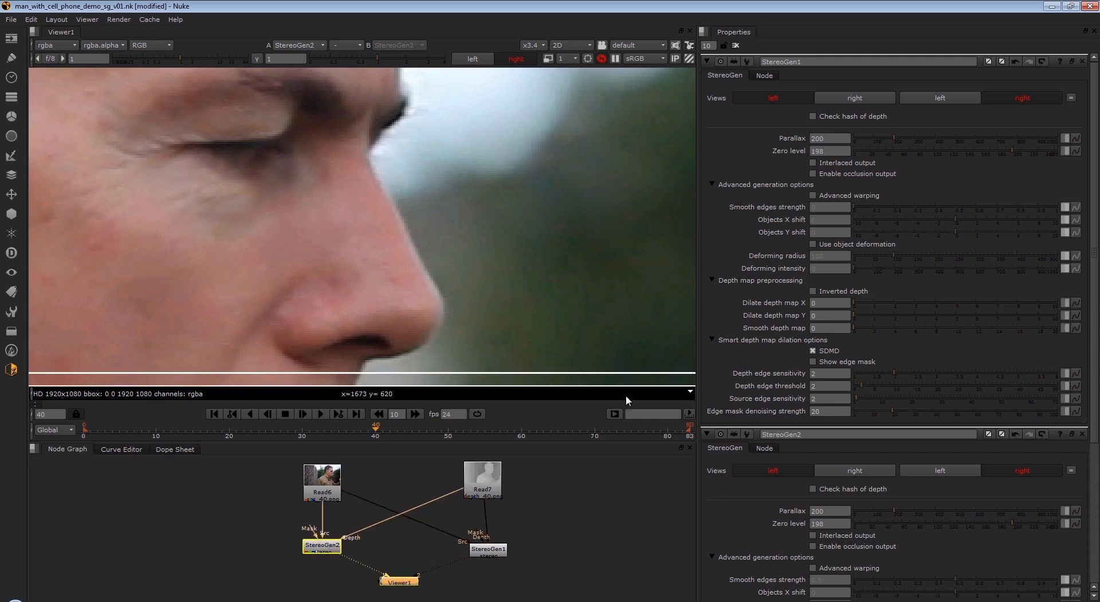
double_click(322, 546)
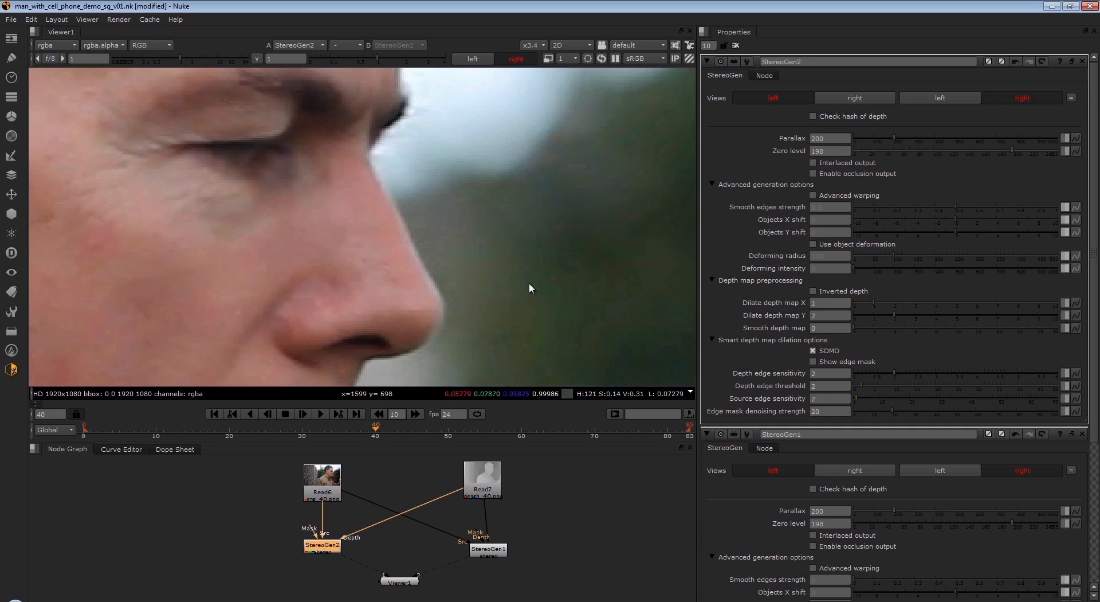
left_click(401, 581)
key("2")
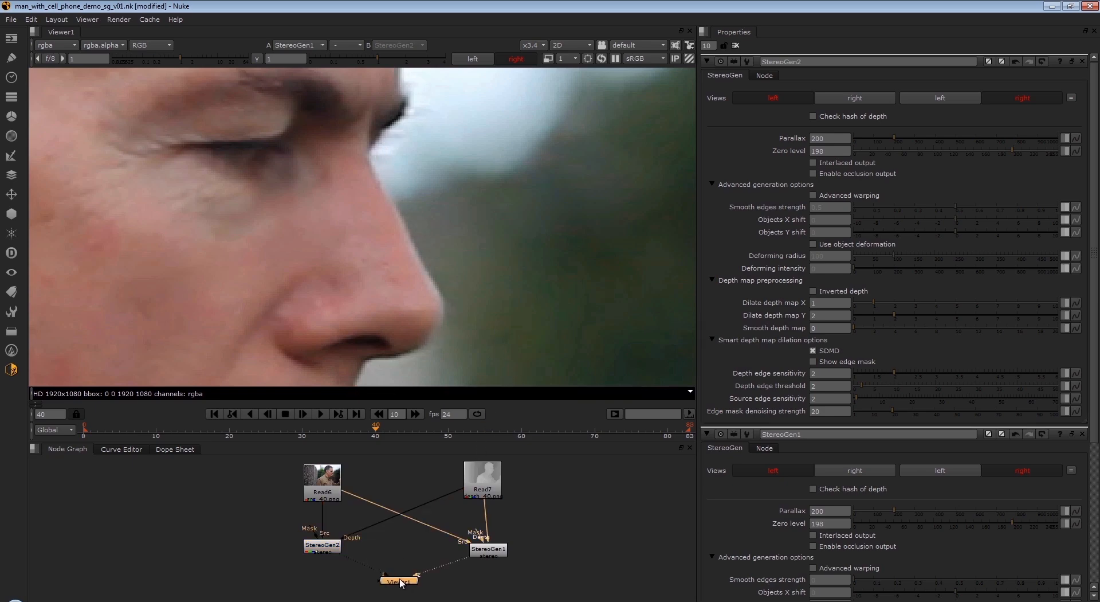
key("1")
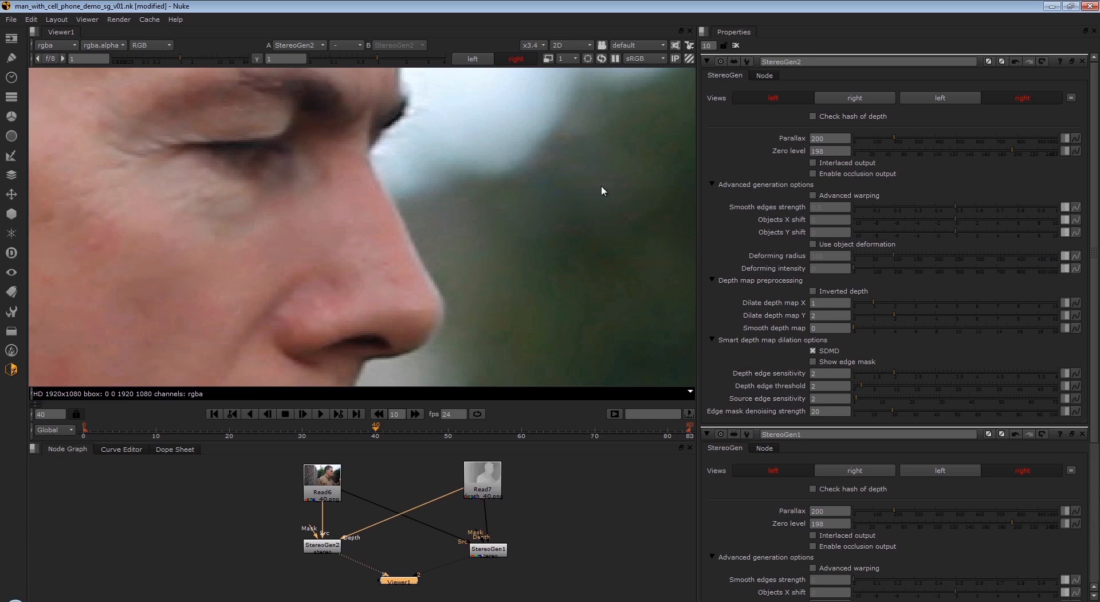
- Alternate between the left and right views of StereoGen2 to examine the face edges
left_click(479, 59)
left_click(516, 63)
left_click(470, 63)
left_click(504, 63)
- Set Smooth depth map to 2 for StereoGen2 and check the left and right views
left_click(821, 328)
left_click_drag(821, 329, 783, 331)
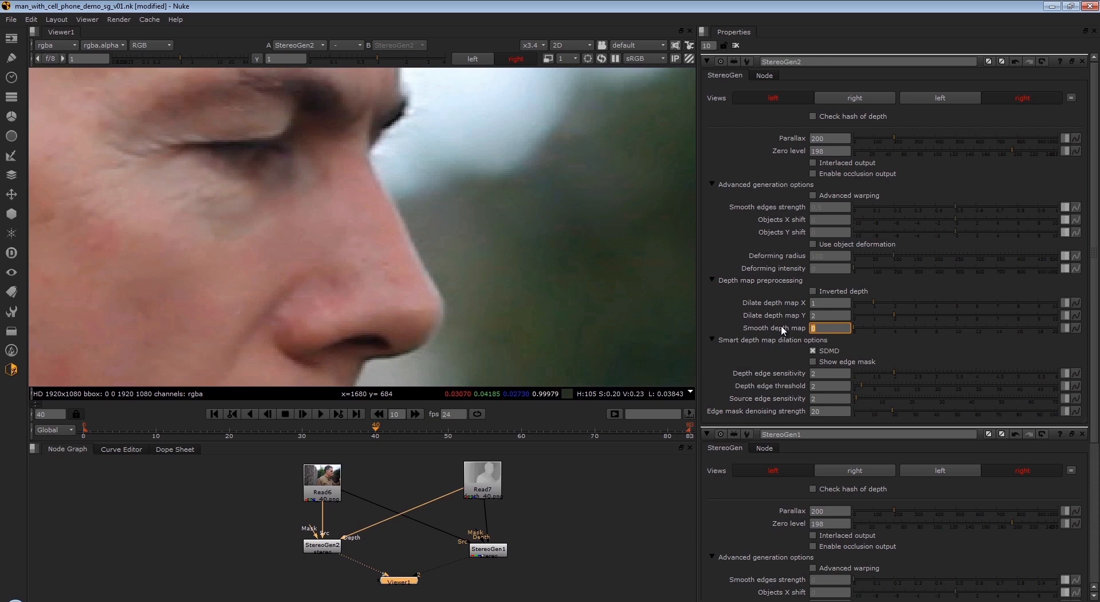
type("2")
left_click(475, 59)
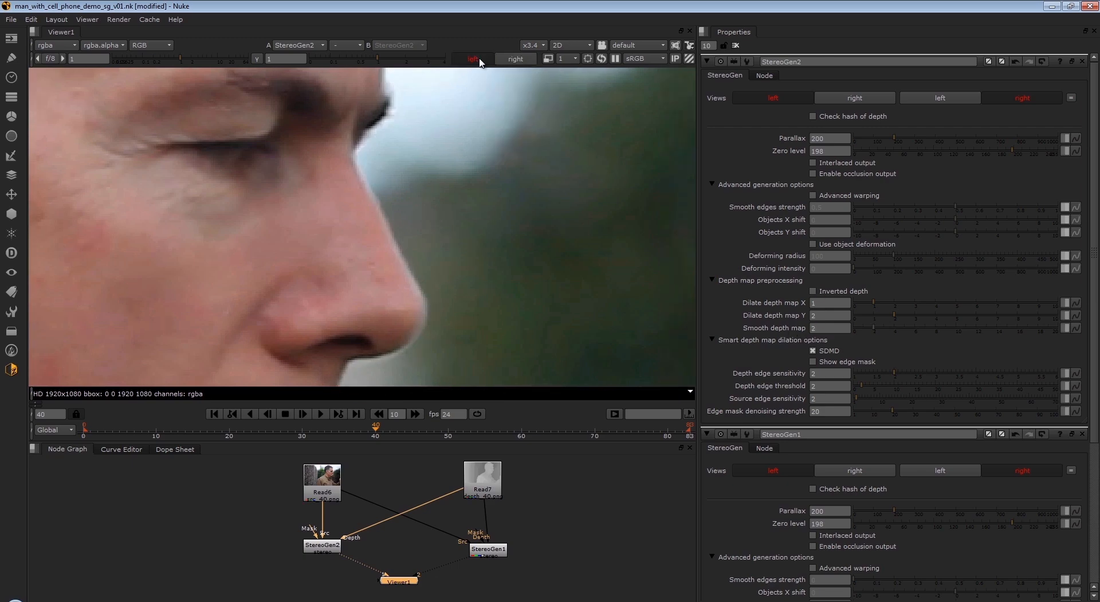
left_click(518, 60)
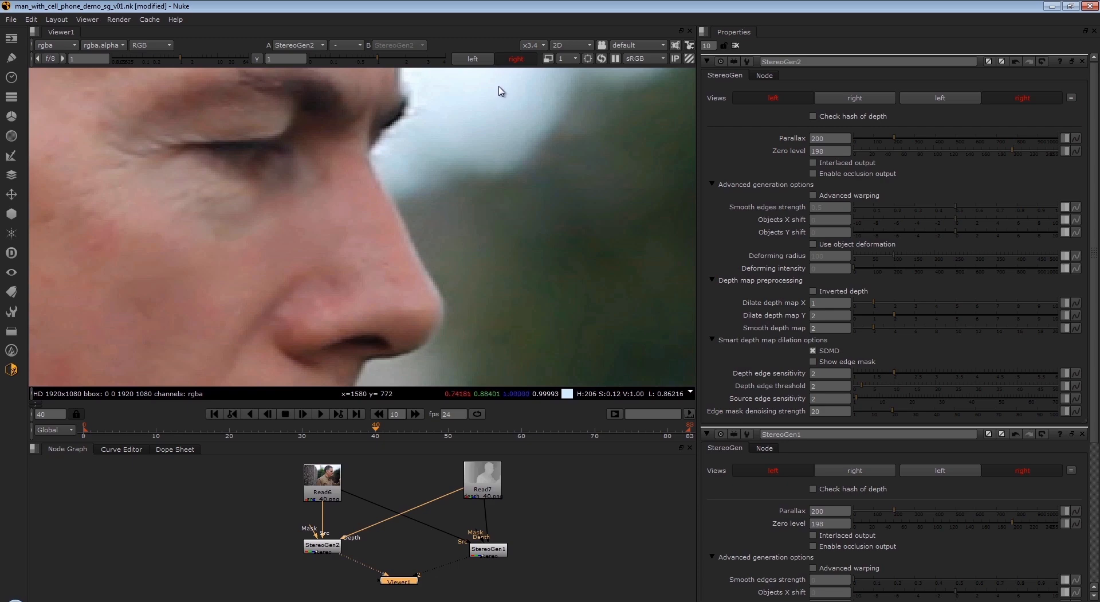
- Alternate the viewer between the StereoGen1 and StereoGen2 right views to compare the edges along the face
key("2")
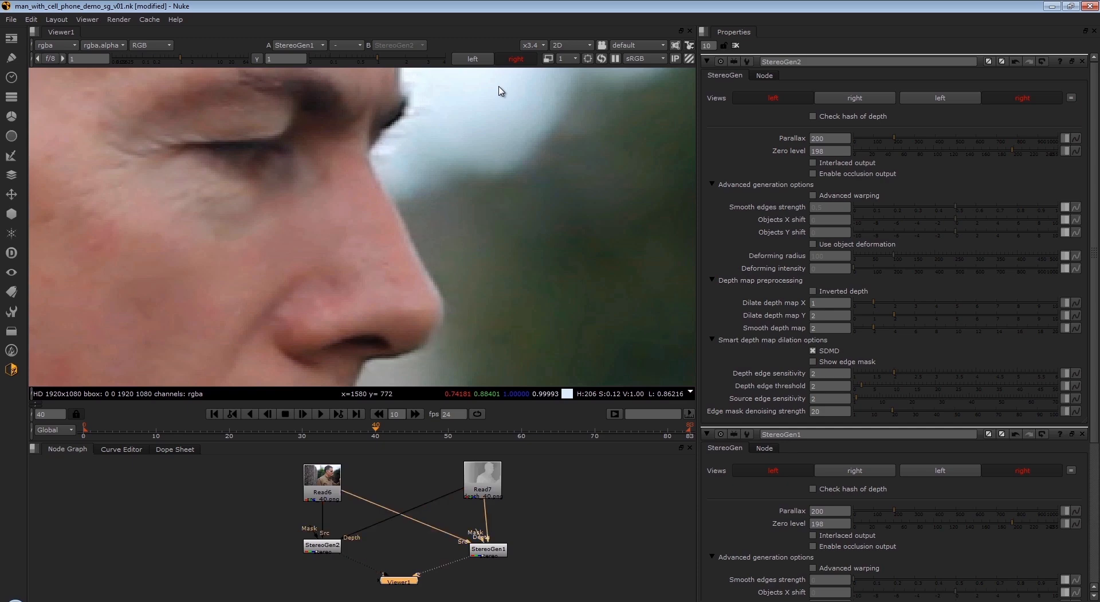
key("1")
key("2")
key("1")
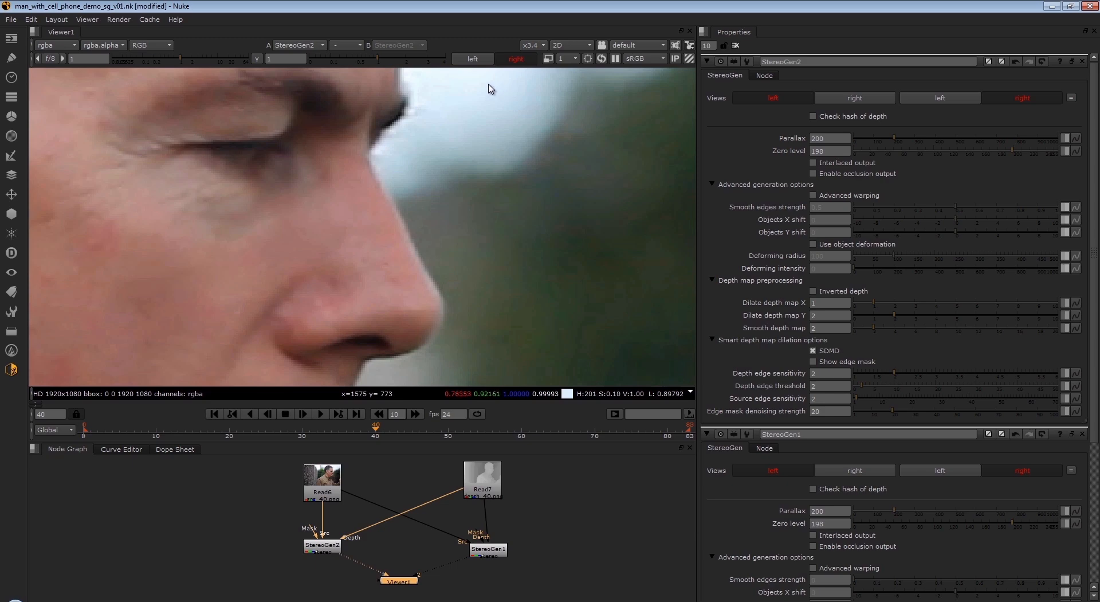
left_click(11, 369)
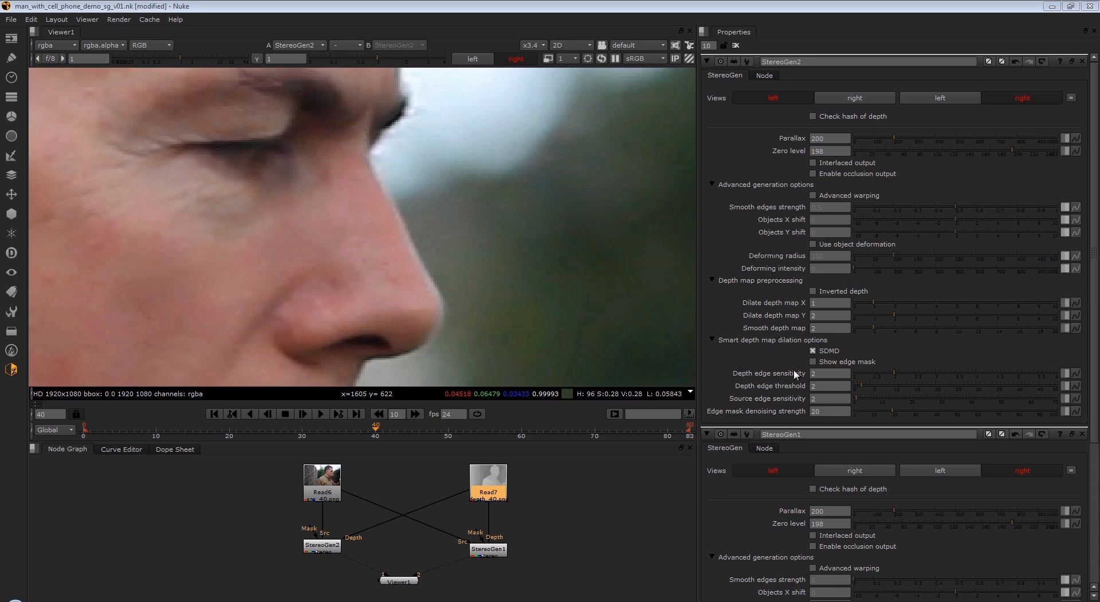
left_click(586, 537)
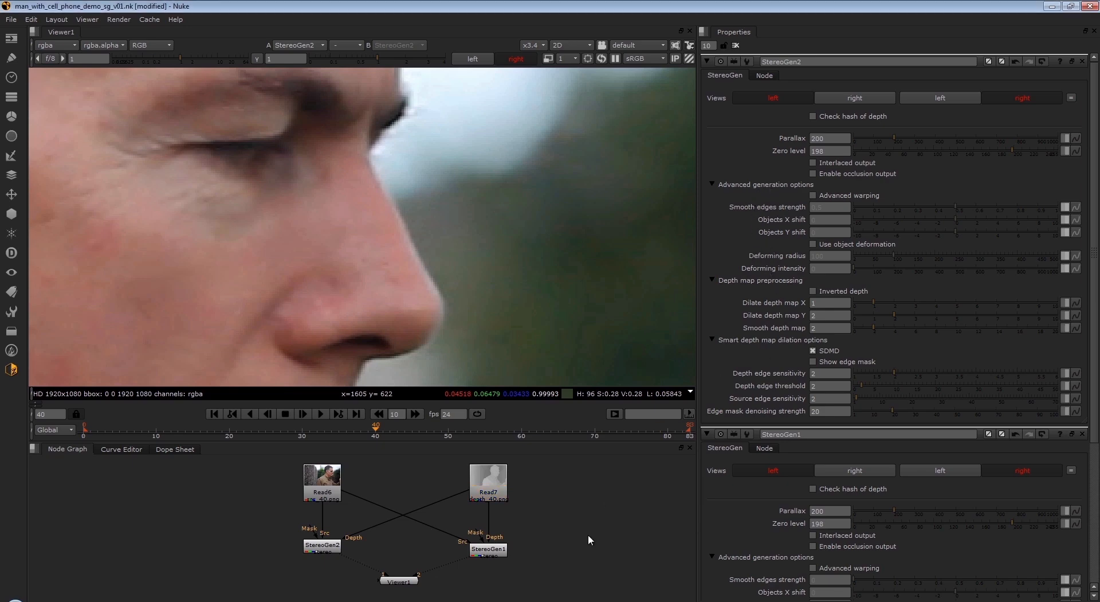